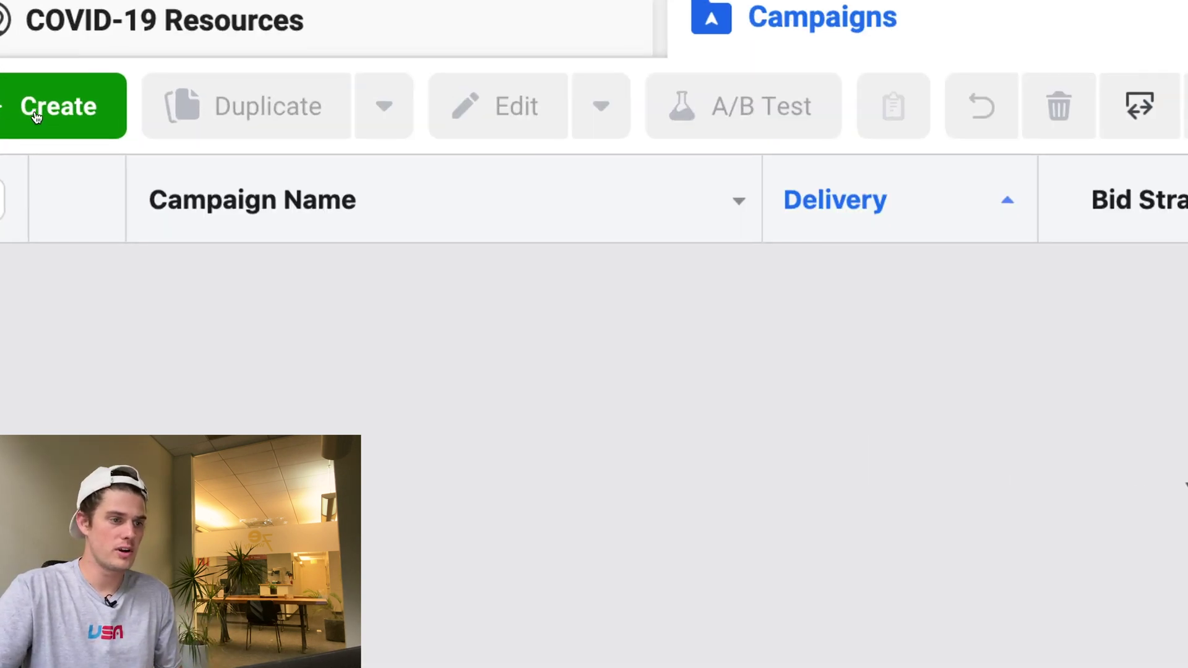
# Start creating a new campaign and consult the help article about the Brand awareness objective.
pyautogui.click(40, 115)
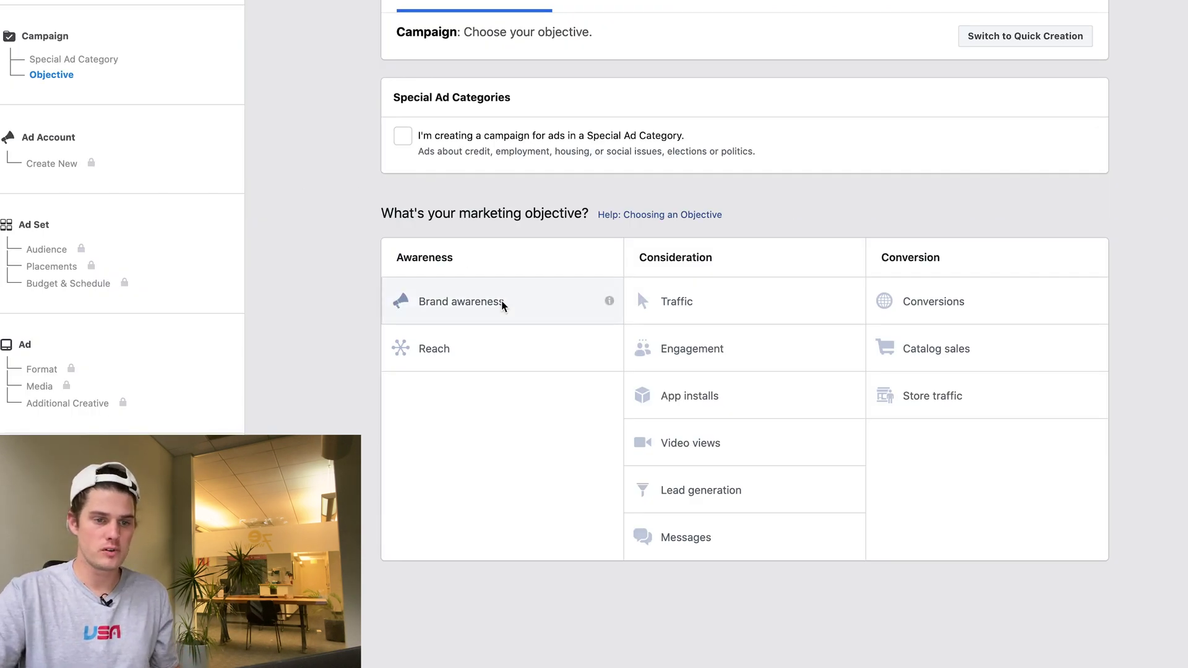
pyautogui.moveTo(609, 302)
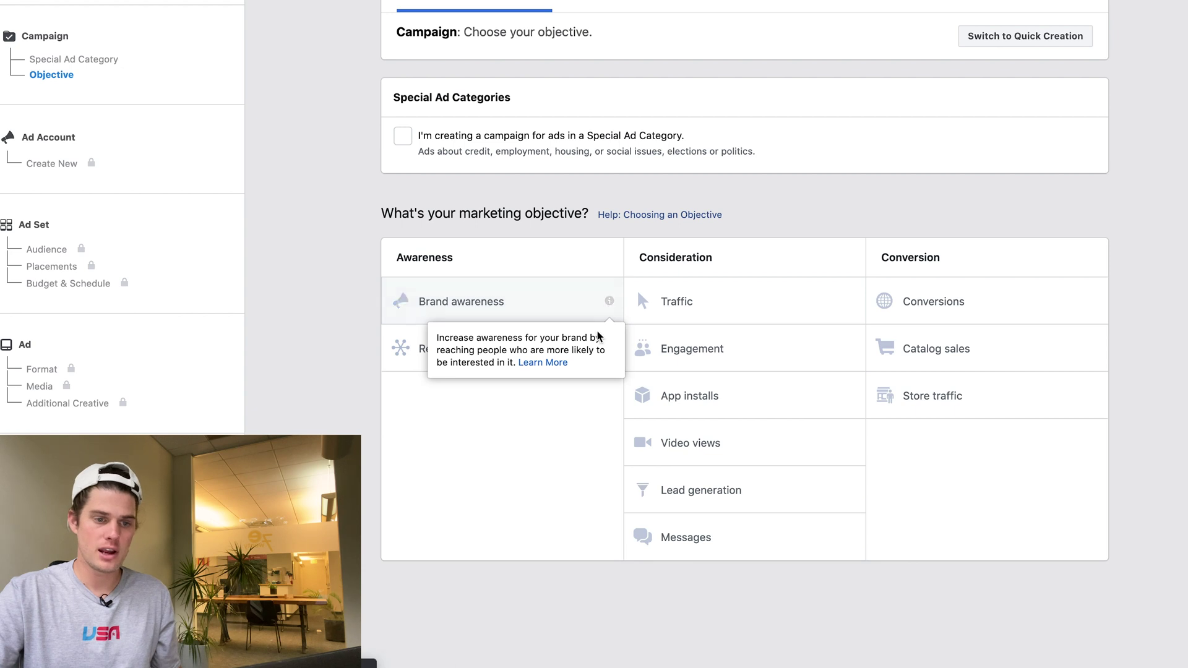
pyautogui.click(549, 363)
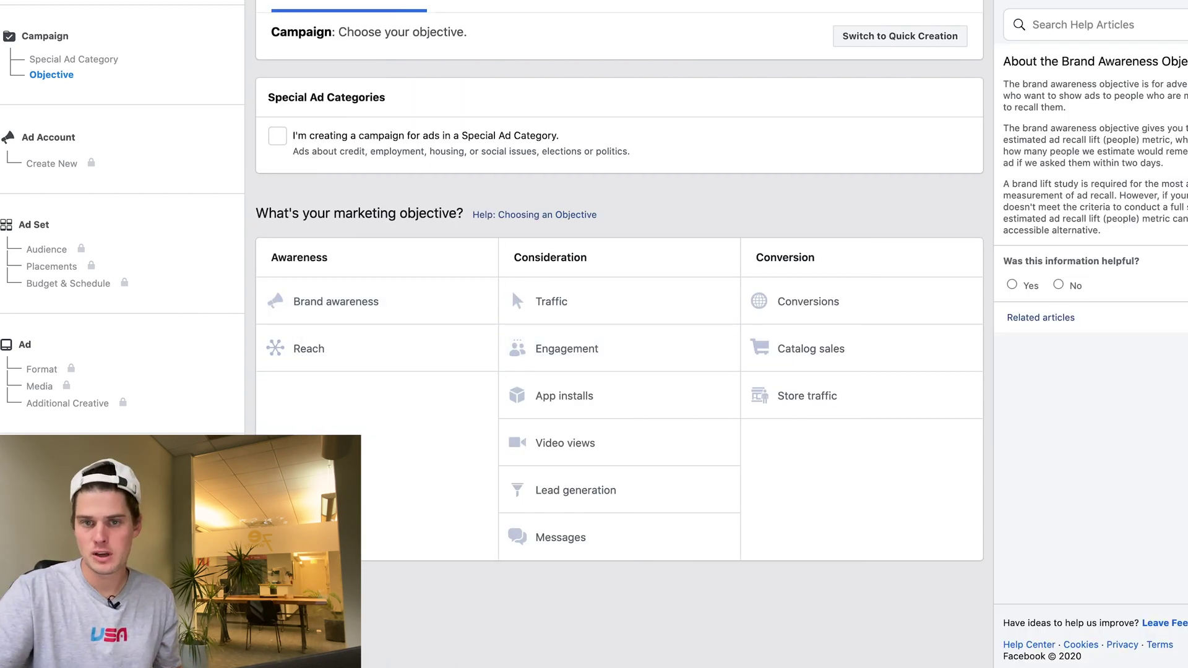
pyautogui.click(442, 277)
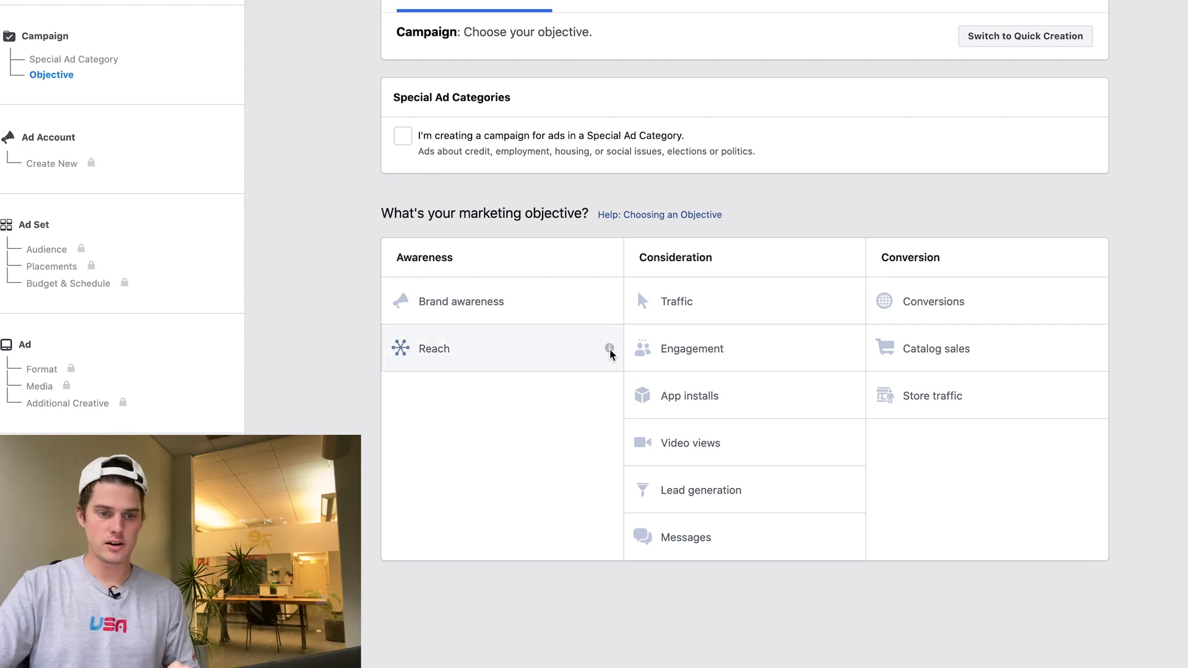
# Choose Reach as the campaign's marketing objective.
pyautogui.moveTo(611, 352)
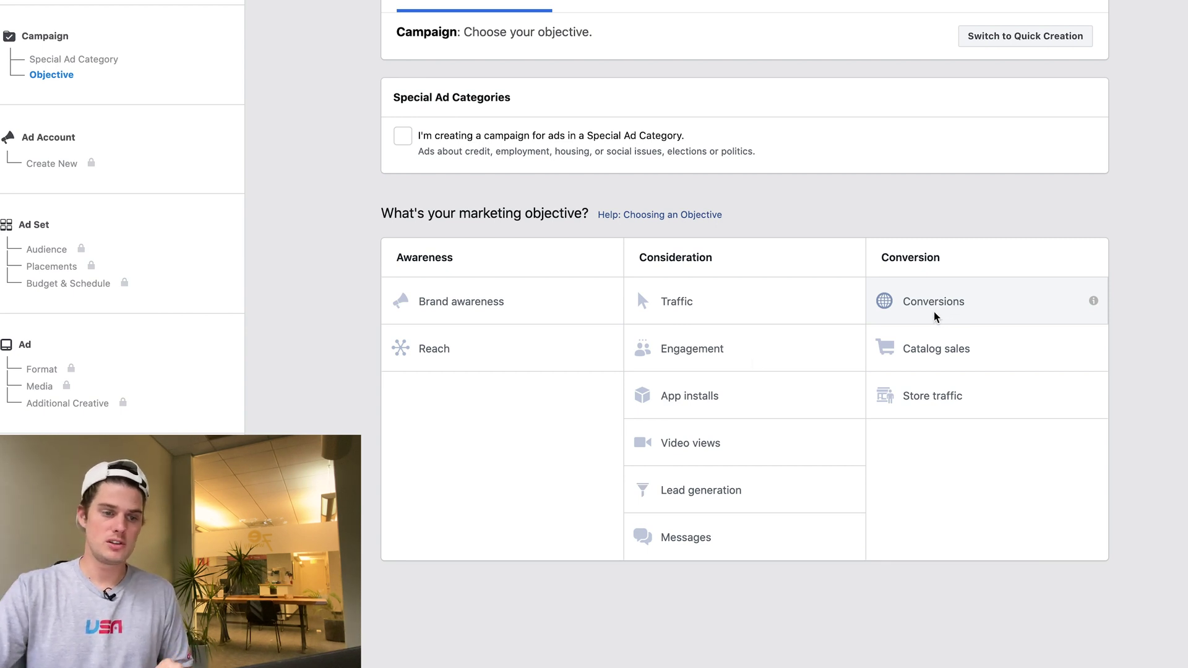
pyautogui.click(472, 355)
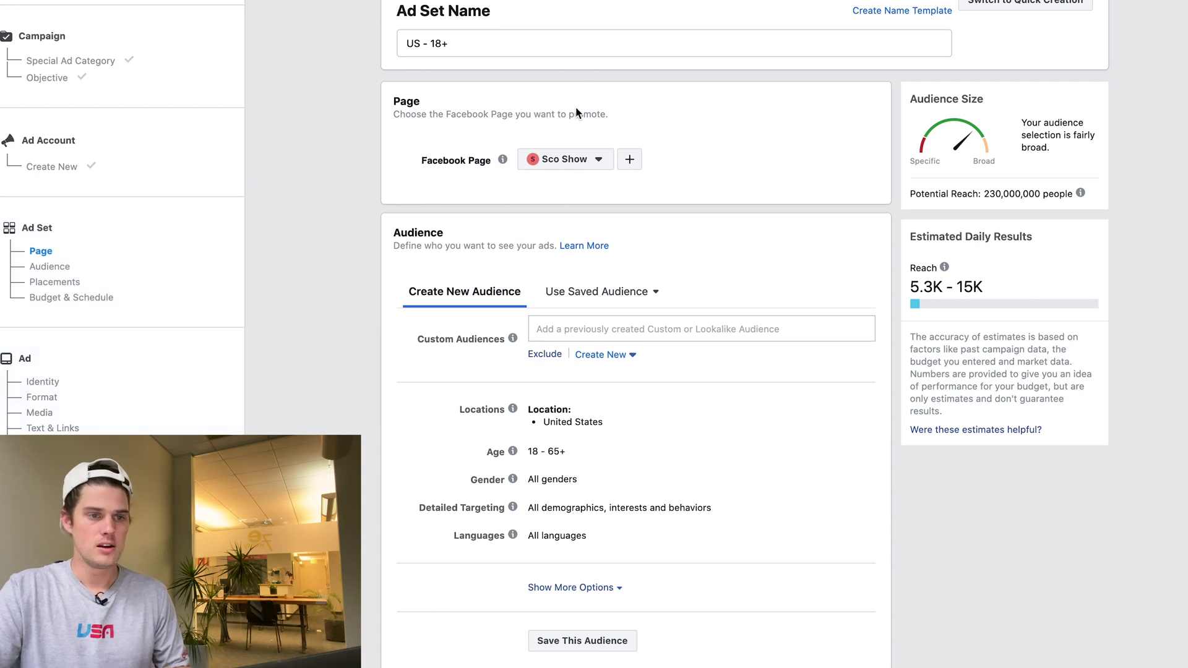
# Review the ad set's Facebook Page choice and its audience settings for location, age, gender, detailed targeting and languages.
pyautogui.moveTo(391, 99); pyautogui.dragTo(444, 120)
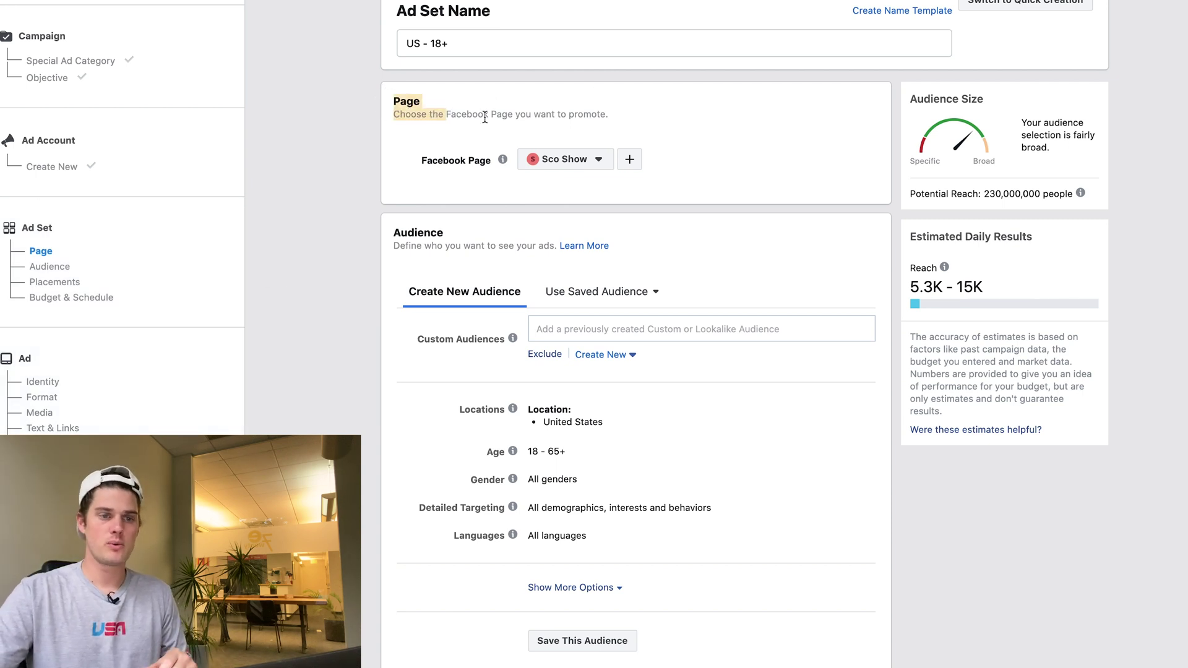
pyautogui.click(561, 117)
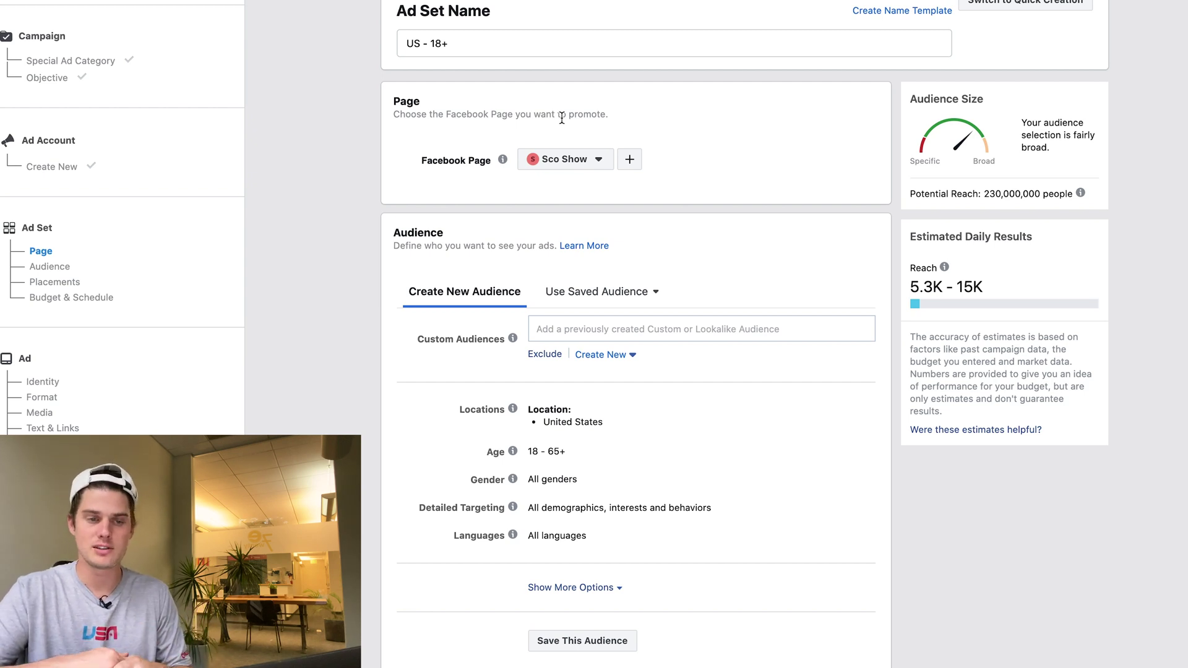
pyautogui.scroll(-4, 347, 183)
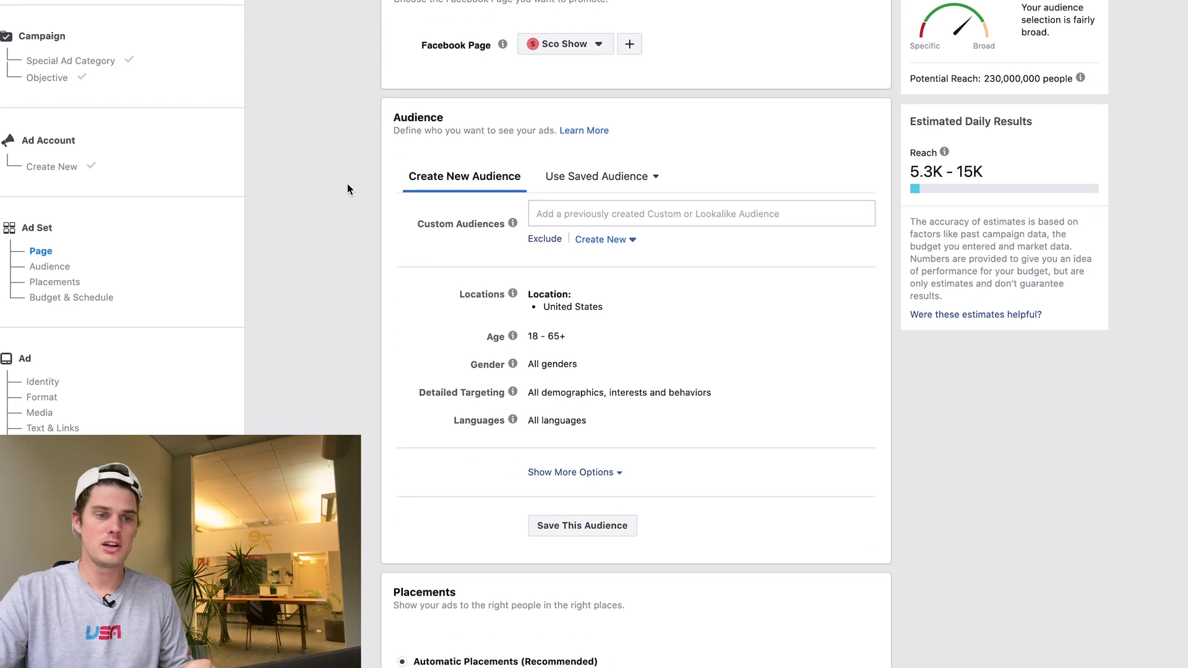
pyautogui.moveTo(509, 331)
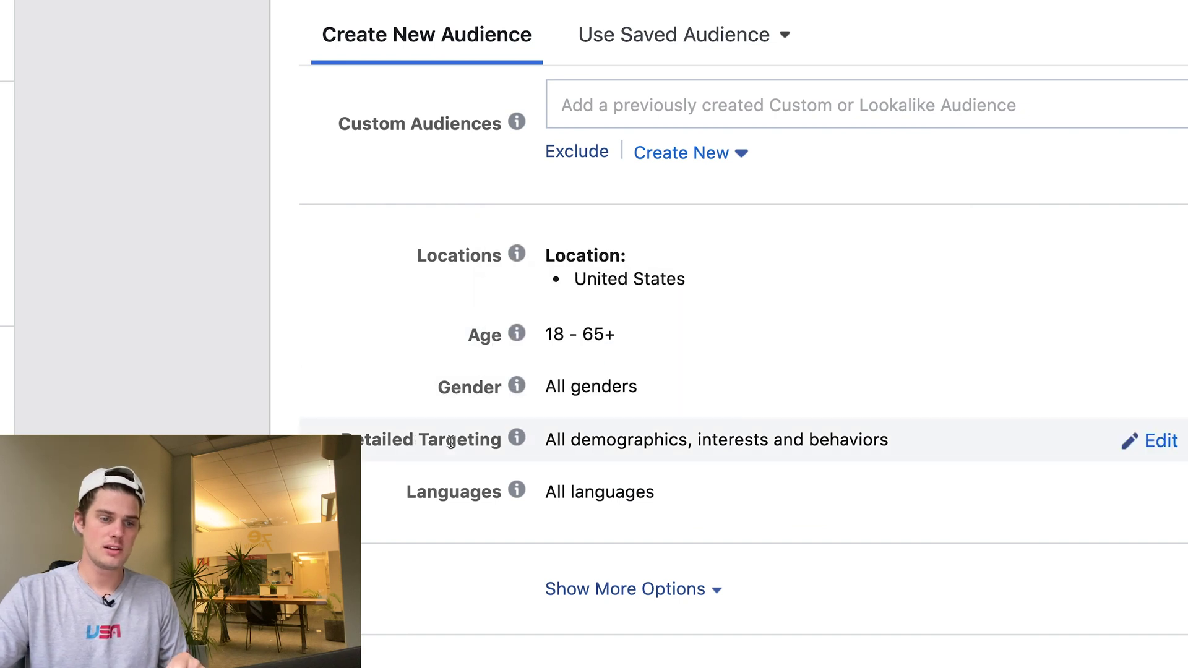
pyautogui.scroll(-3, 482, 438)
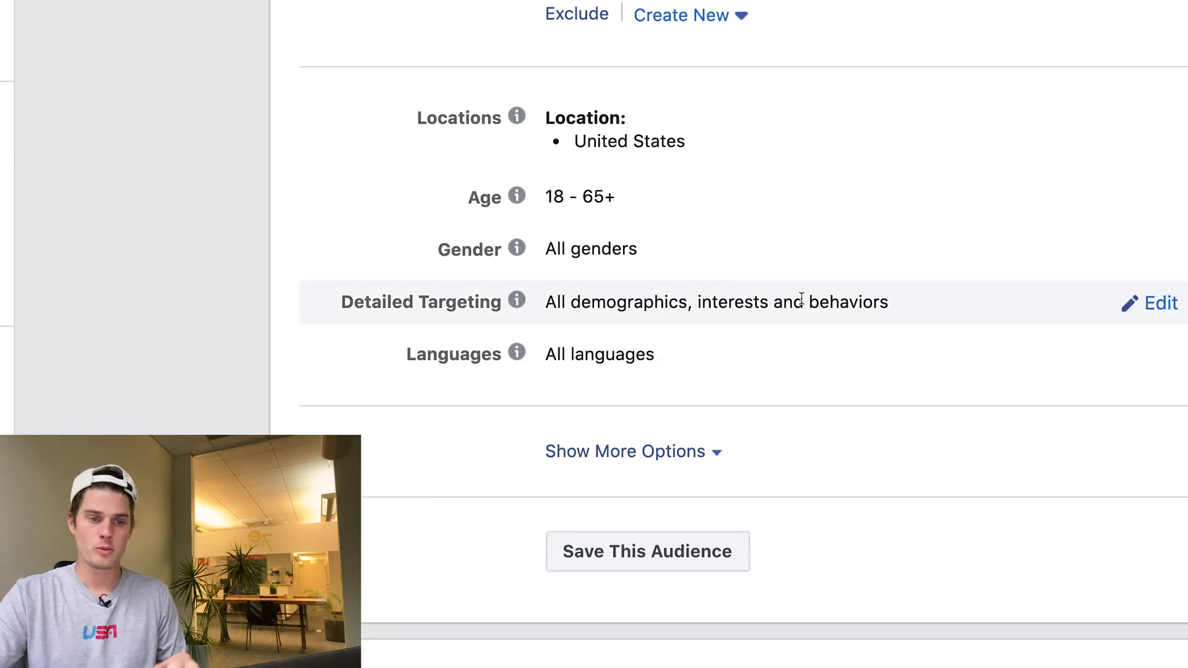
pyautogui.scroll(5, 710, 351)
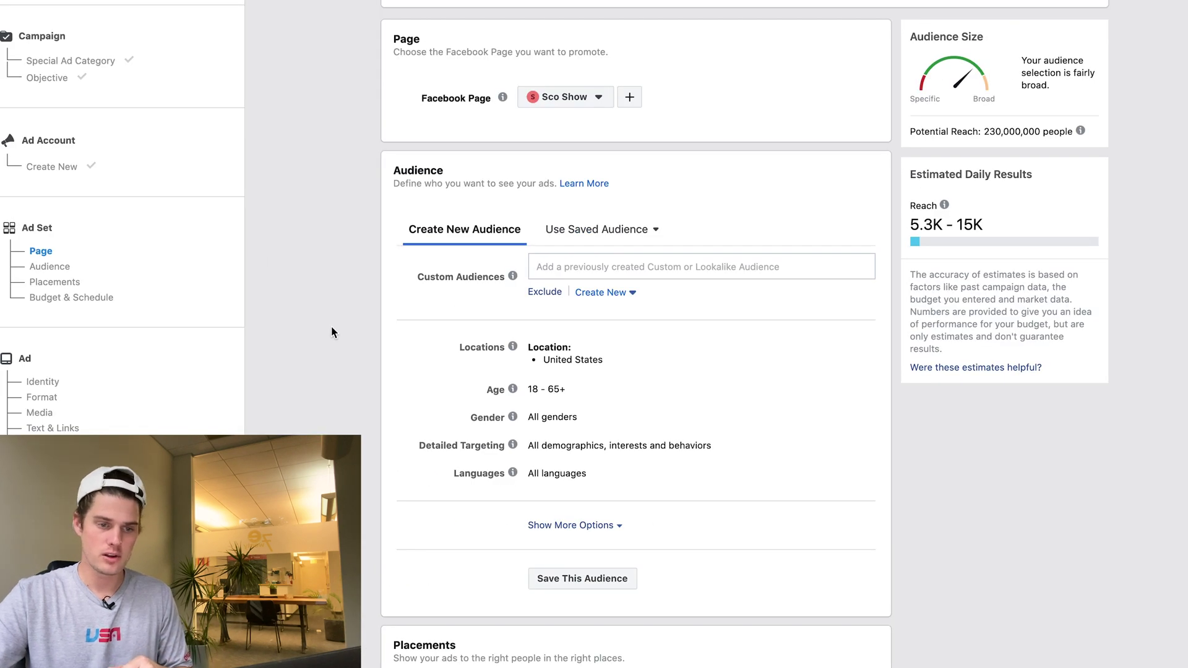
pyautogui.scroll(-5, 331, 327)
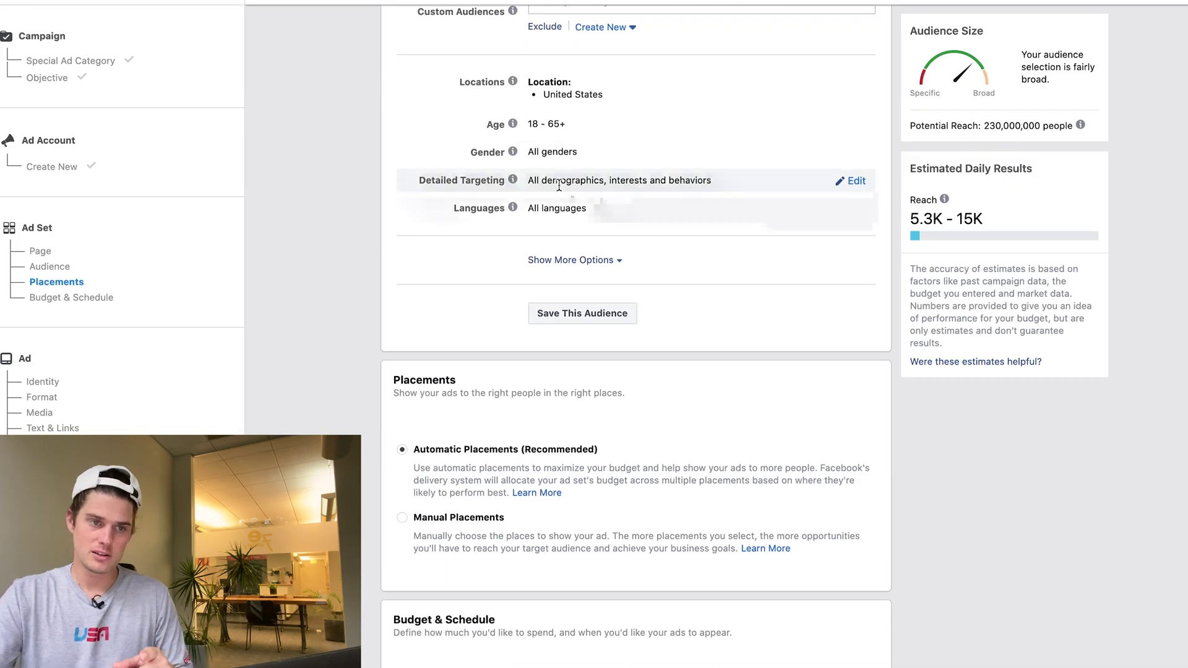
pyautogui.scroll(2, 505, 212)
# Switch the ad set to Manual Placements and look through the available platforms and placements.
pyautogui.scroll(-6, 504, 213)
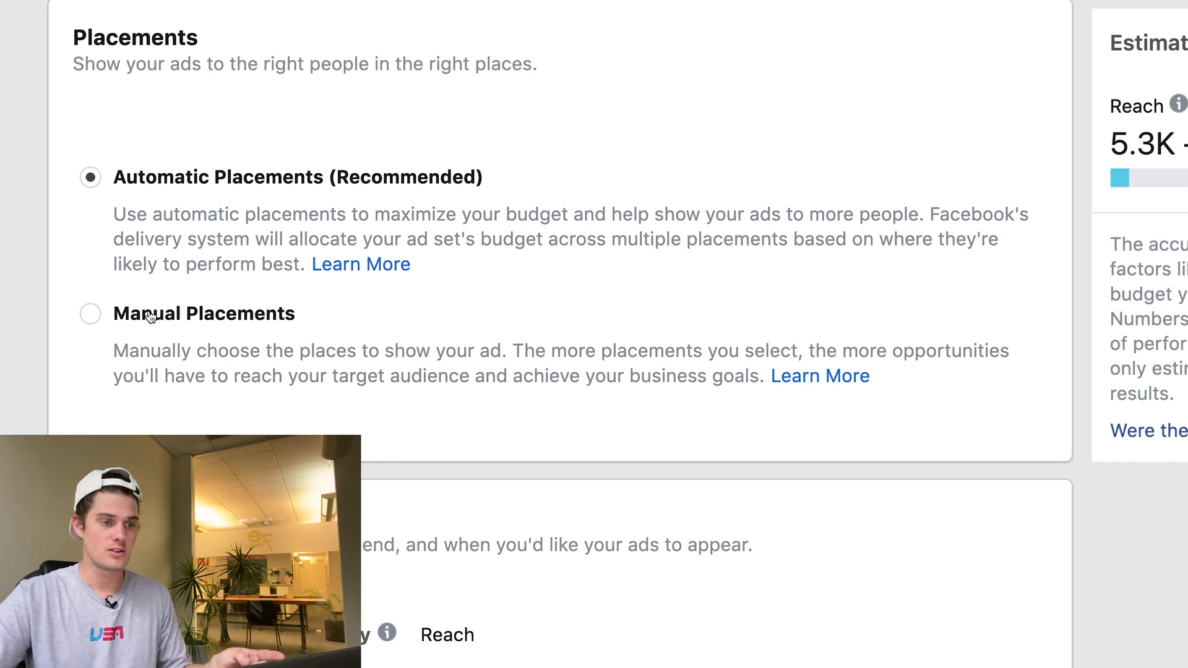
pyautogui.click(91, 314)
pyautogui.scroll(-4, 296, 295)
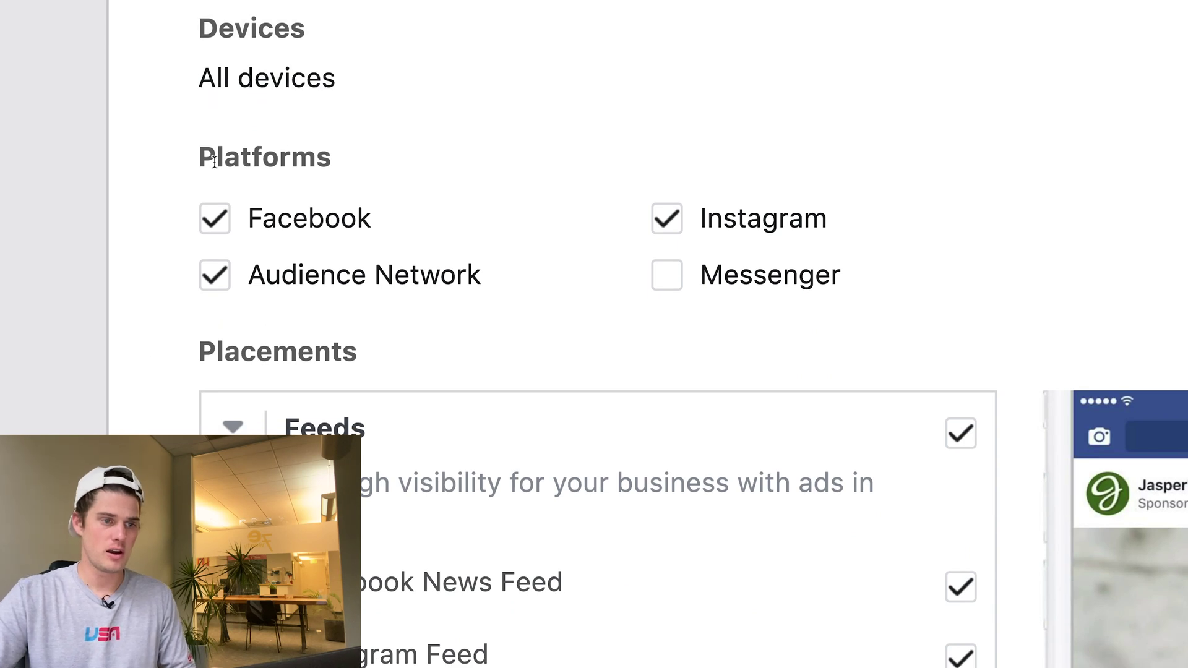
pyautogui.moveTo(200, 158); pyautogui.dragTo(339, 168)
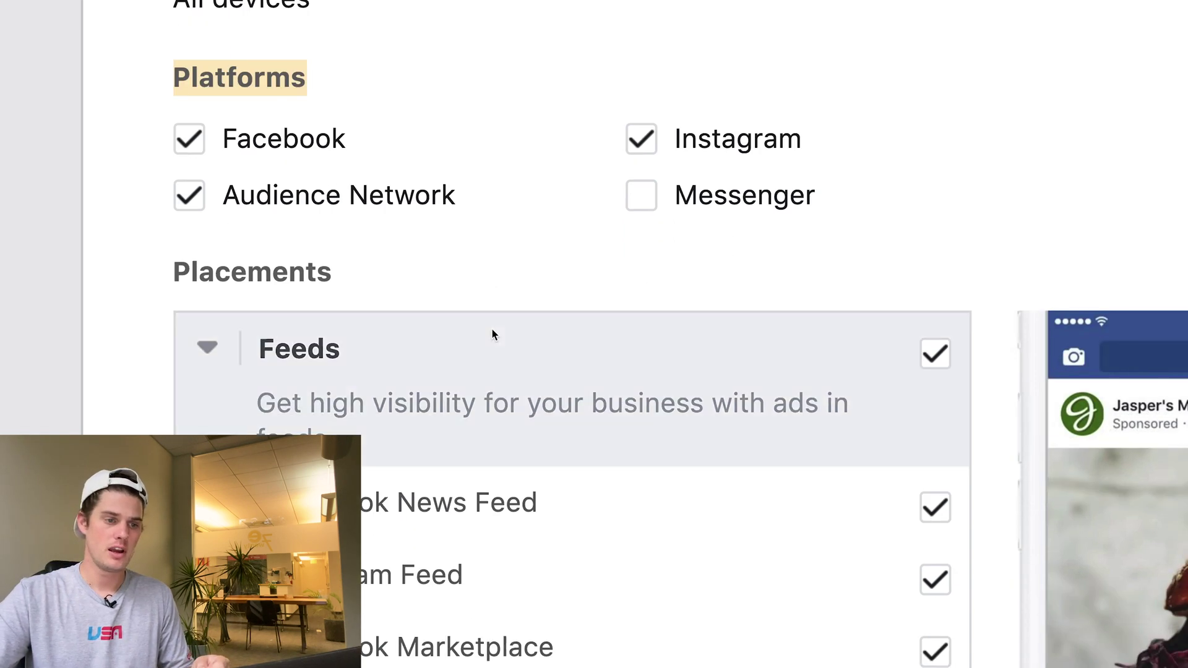
pyautogui.scroll(-7, 493, 334)
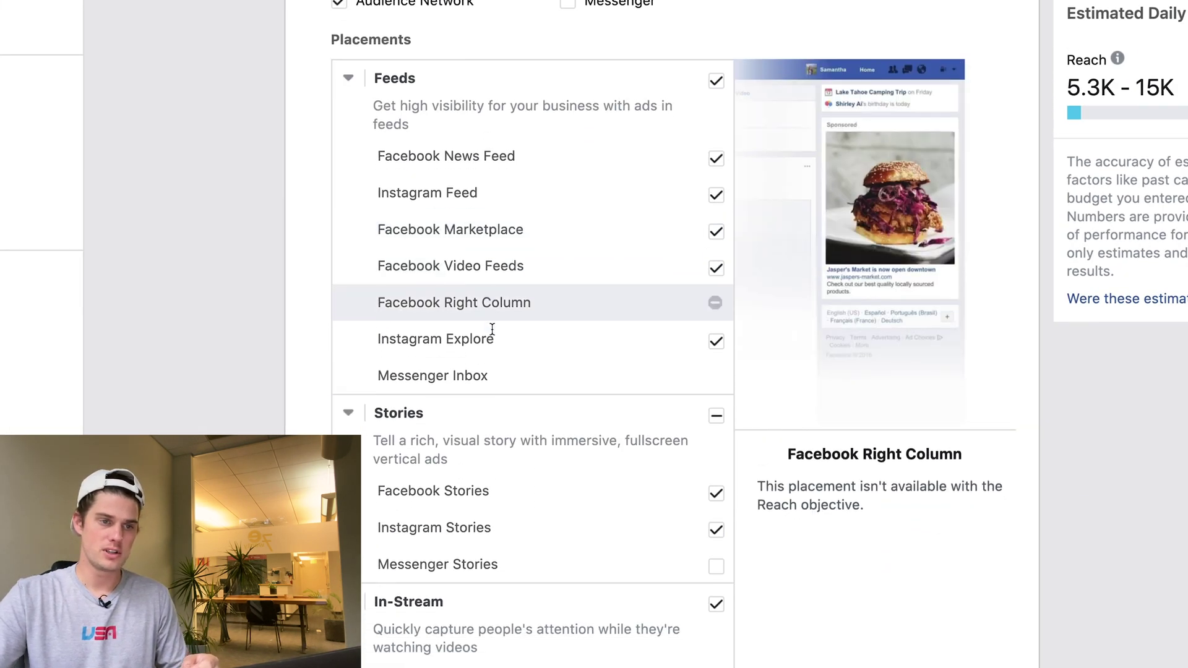
pyautogui.scroll(-5, 492, 334)
pyautogui.scroll(-2, 492, 330)
pyautogui.scroll(15, 493, 332)
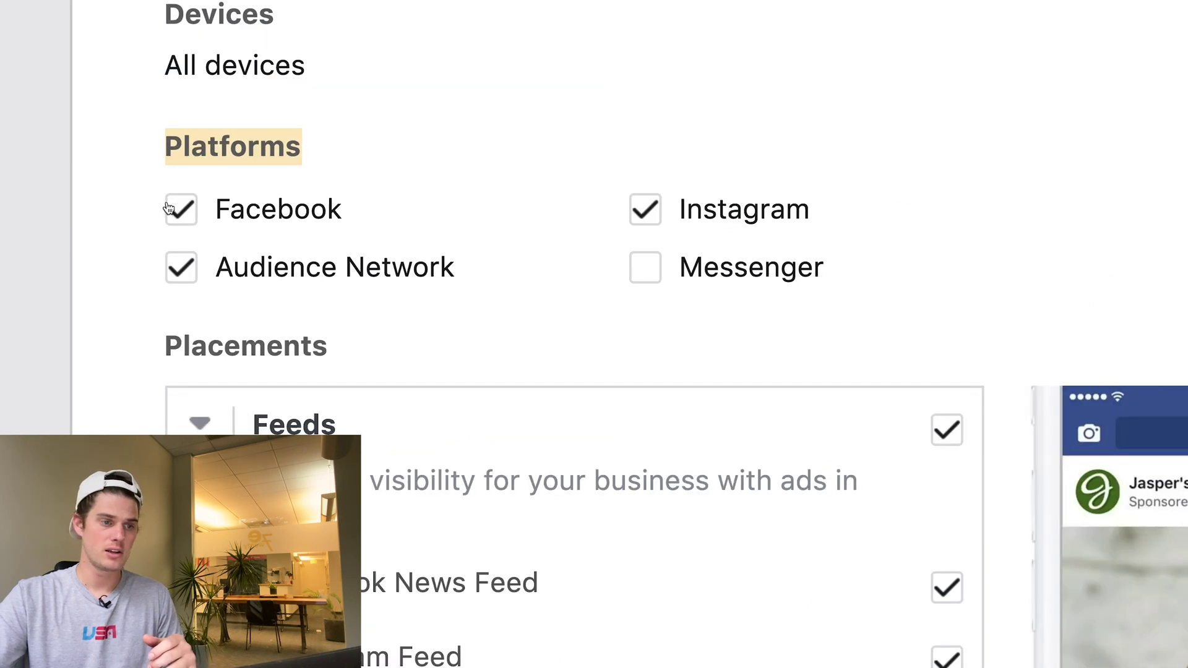
# Limit delivery to Instagram Stories by deselecting the Facebook and Audience Network platforms plus the Instagram Feed and Instagram Explore placements.
pyautogui.click(180, 209)
pyautogui.click(183, 267)
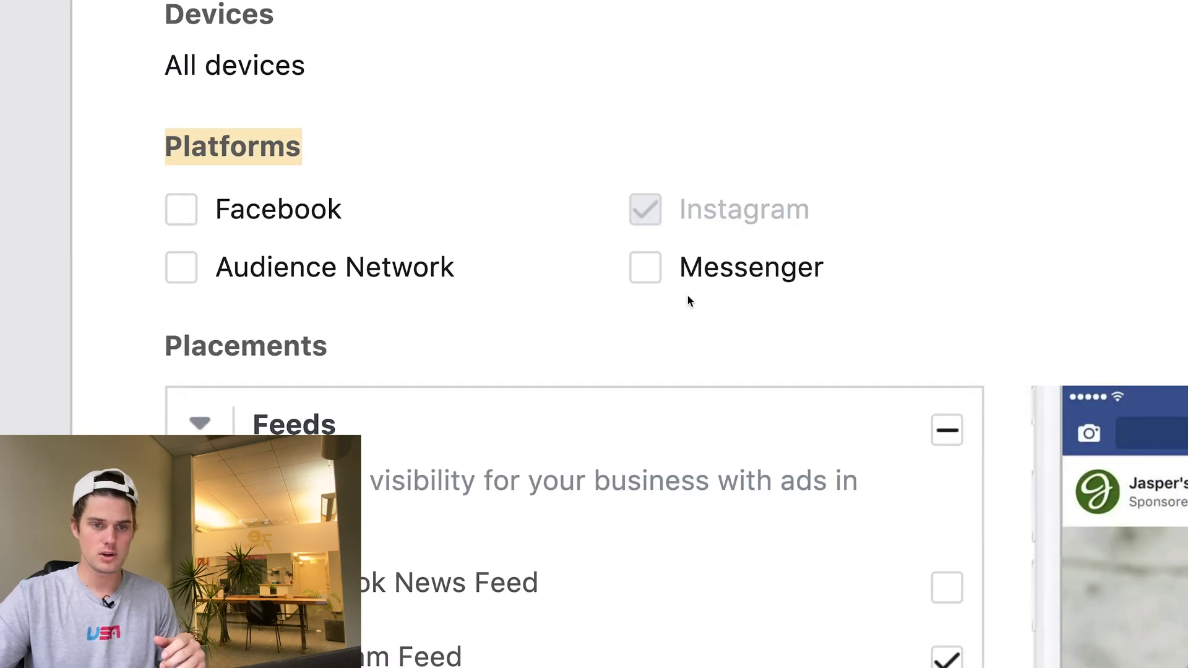
pyautogui.scroll(-3, 507, 226)
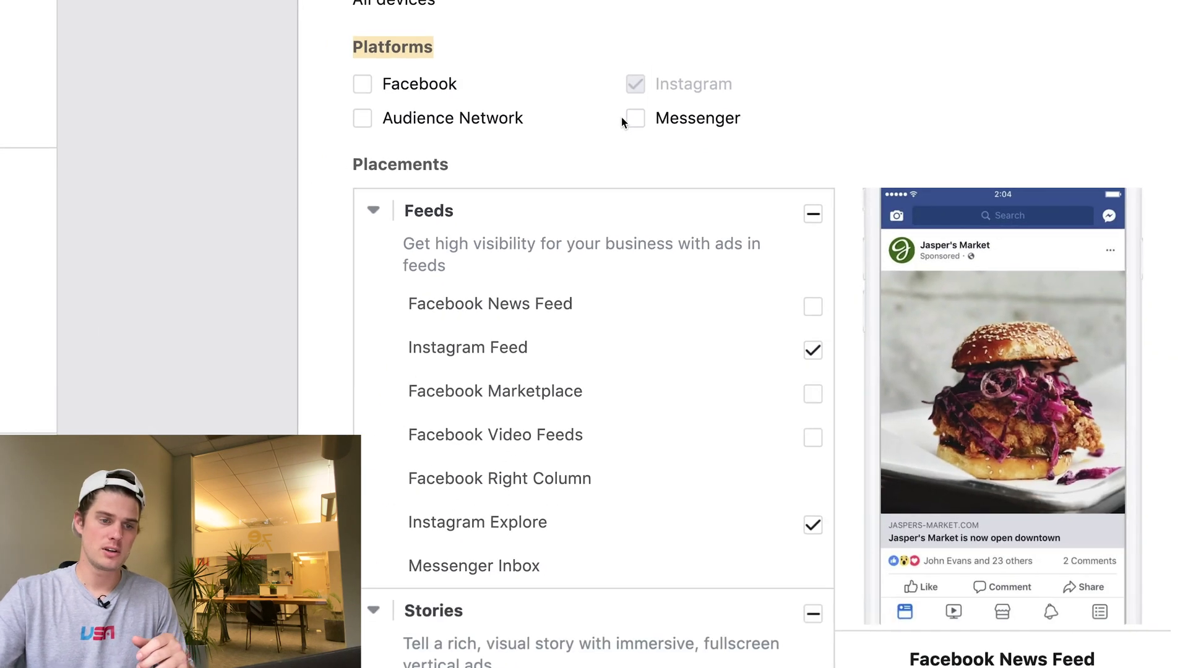
pyautogui.scroll(-4, 622, 117)
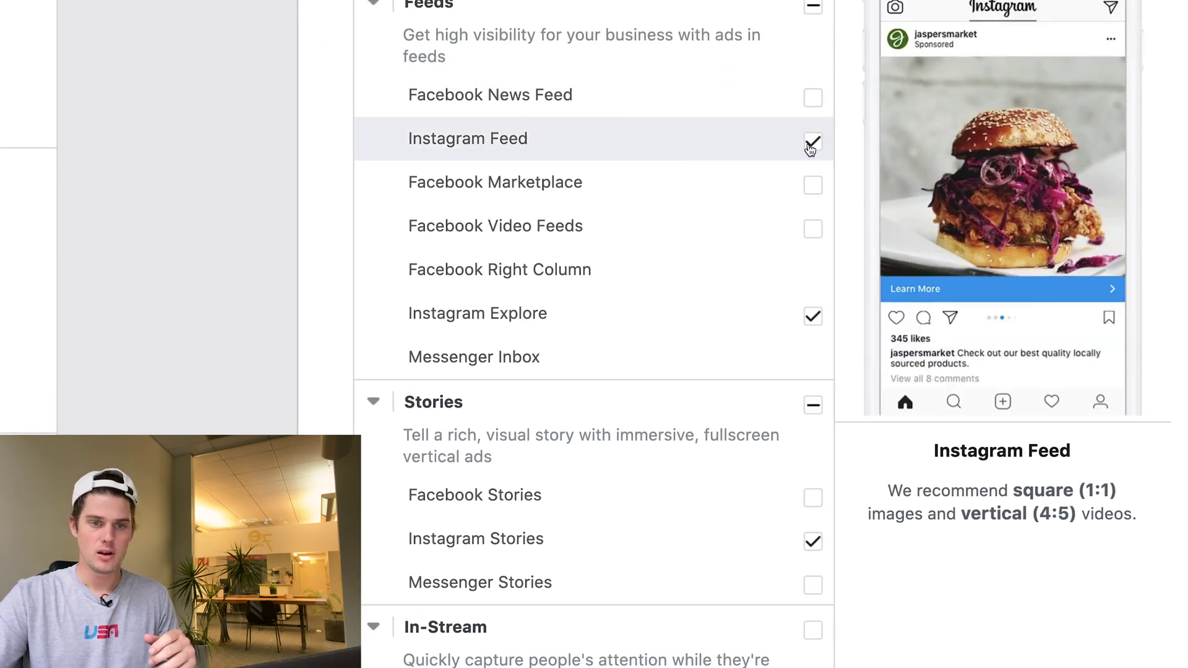
pyautogui.click(813, 142)
pyautogui.click(813, 317)
# Check the selection across all placement categories, from Feeds and Stories to Apps and Sites.
pyautogui.scroll(-5, 567, 244)
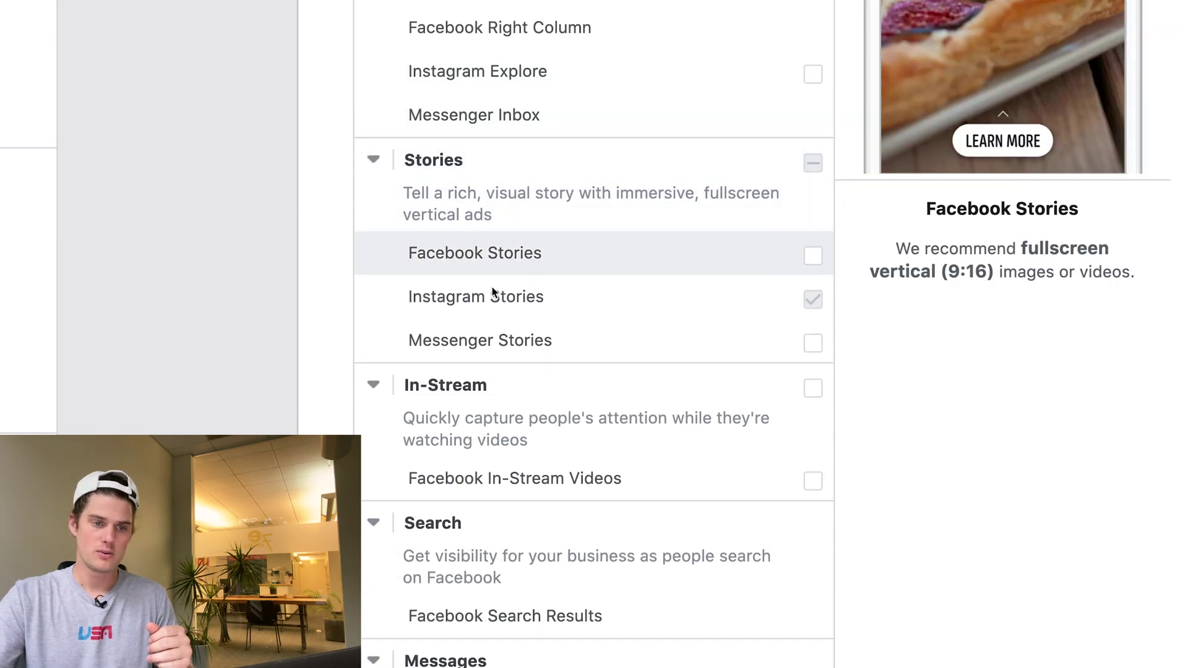
pyautogui.scroll(-9, 727, 299)
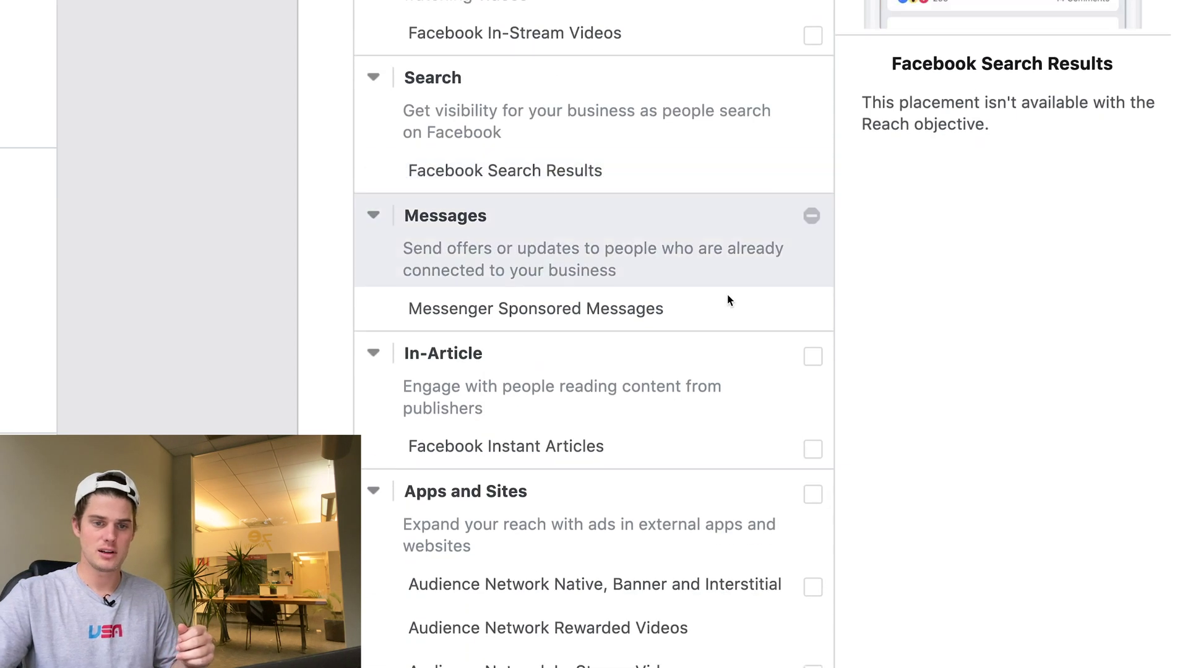
pyautogui.scroll(-4, 727, 300)
pyautogui.scroll(6, 728, 300)
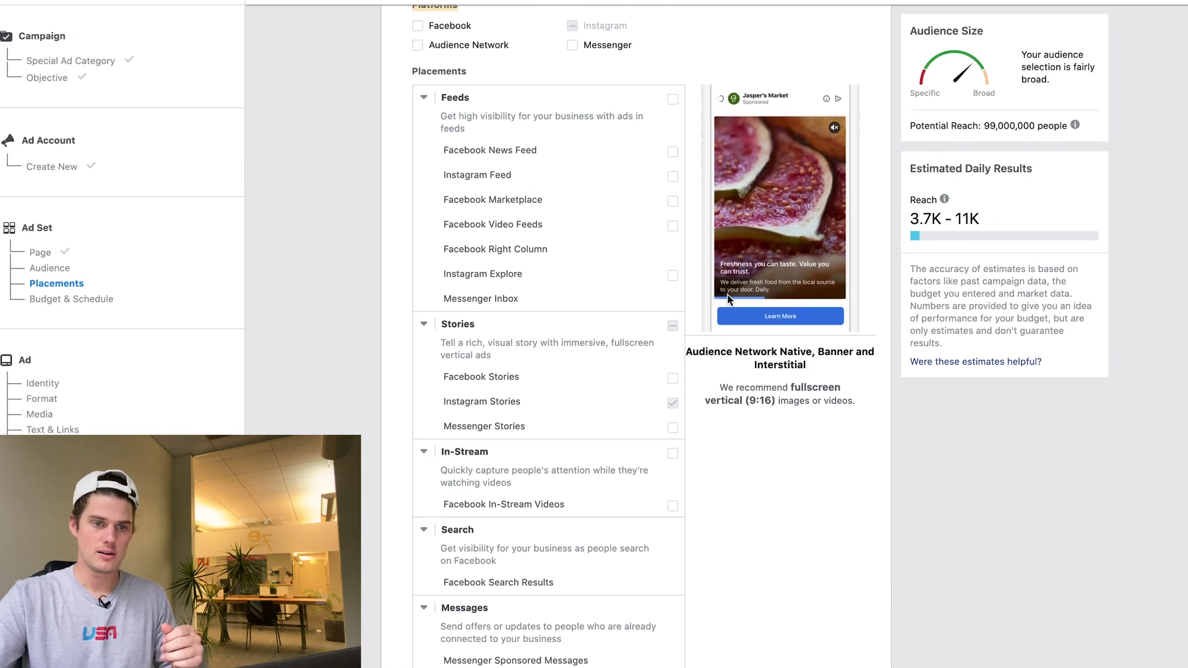
pyautogui.scroll(3, 728, 300)
pyautogui.scroll(-4, 728, 299)
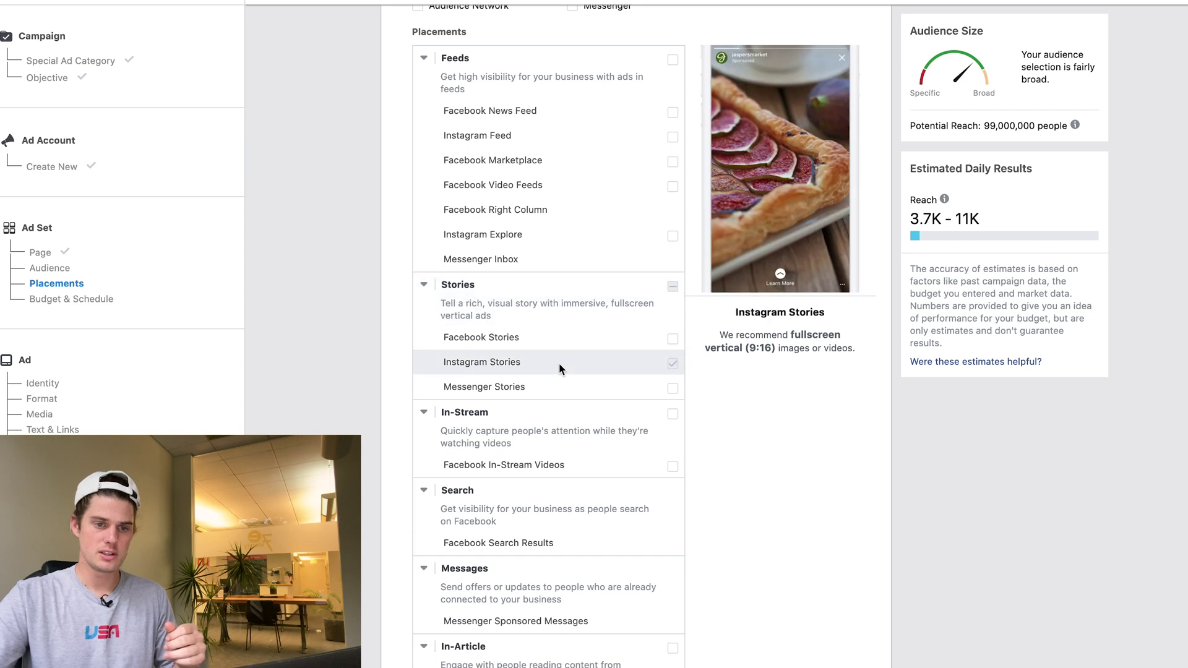
pyautogui.scroll(-9, 559, 363)
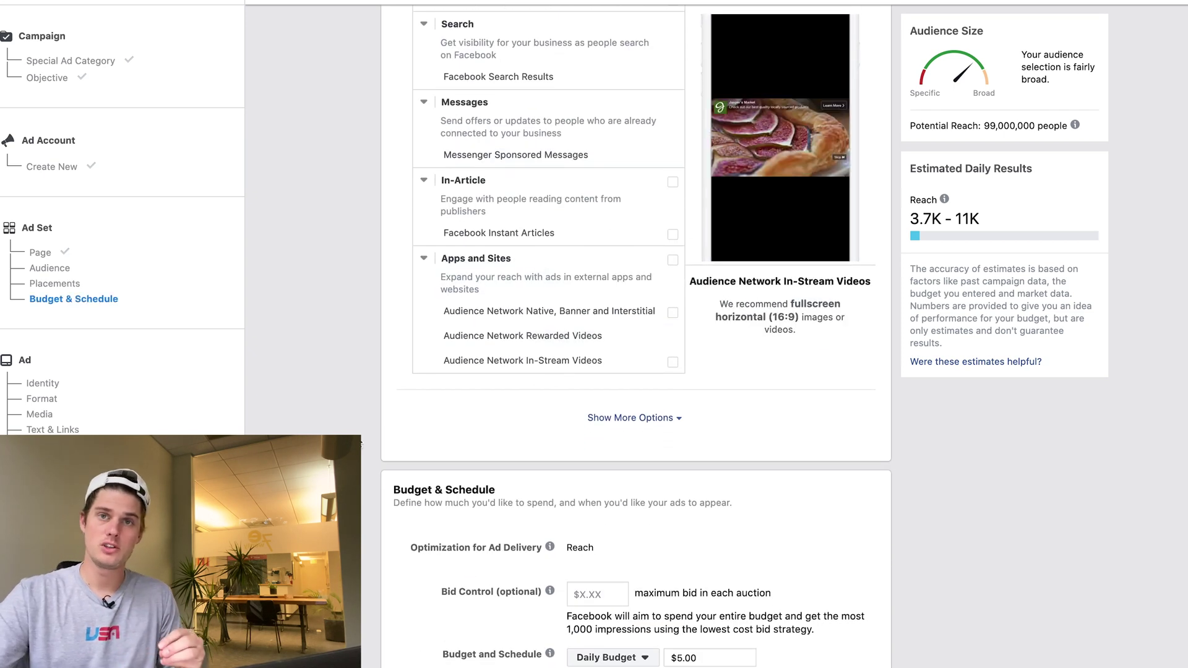
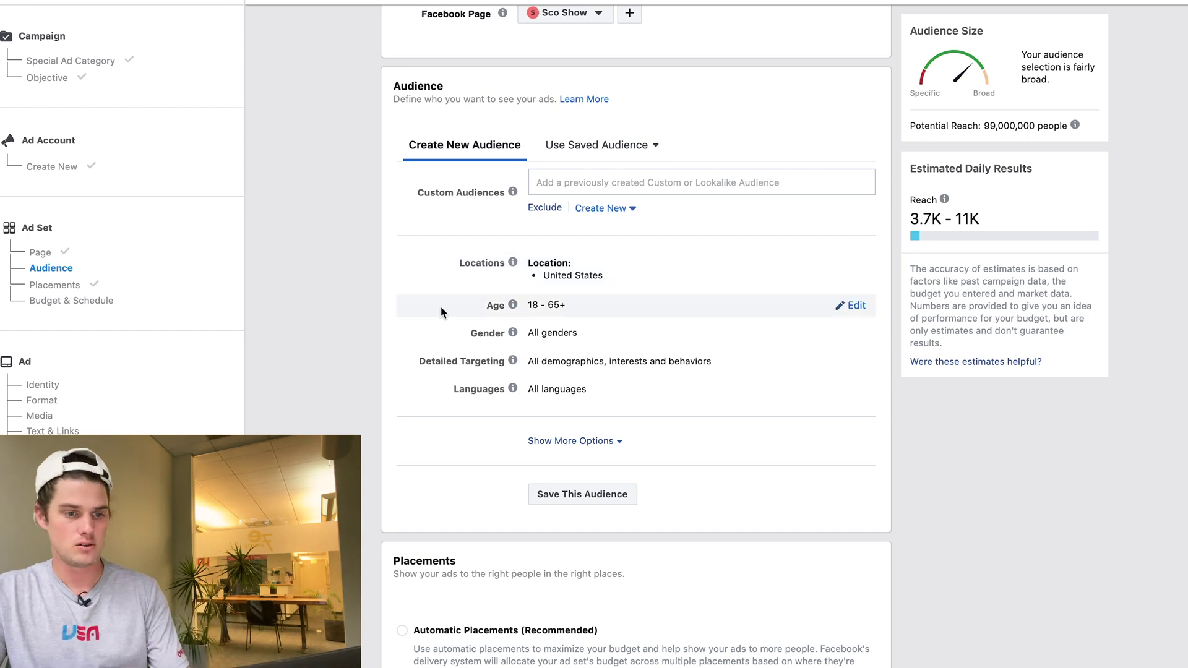
# Add the interest "Sunflower seed" to the audience's detailed targeting and check the potential reach.
pyautogui.scroll(-2, 717, 321)
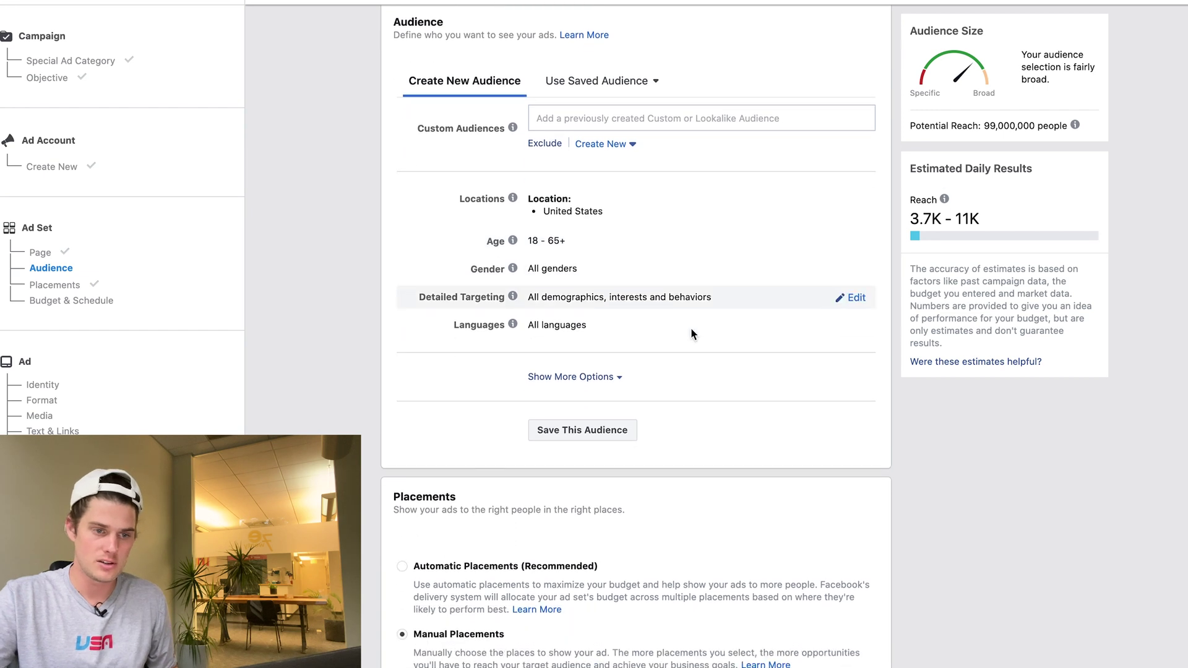
pyautogui.click(854, 298)
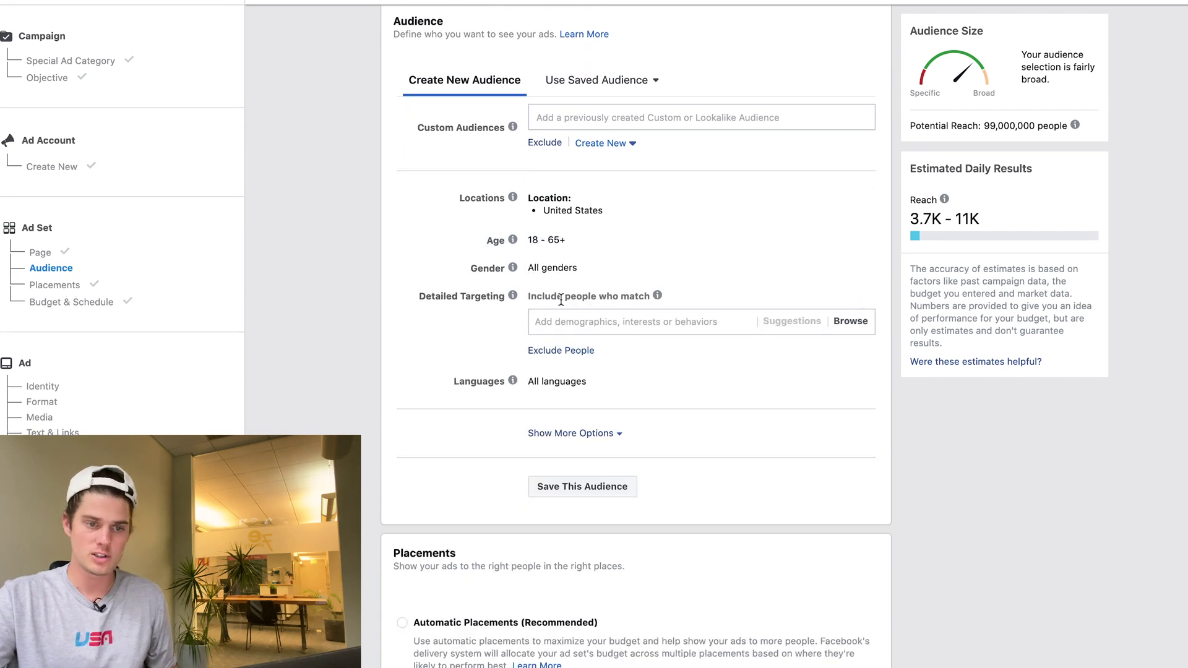
pyautogui.scroll(-1, 609, 312)
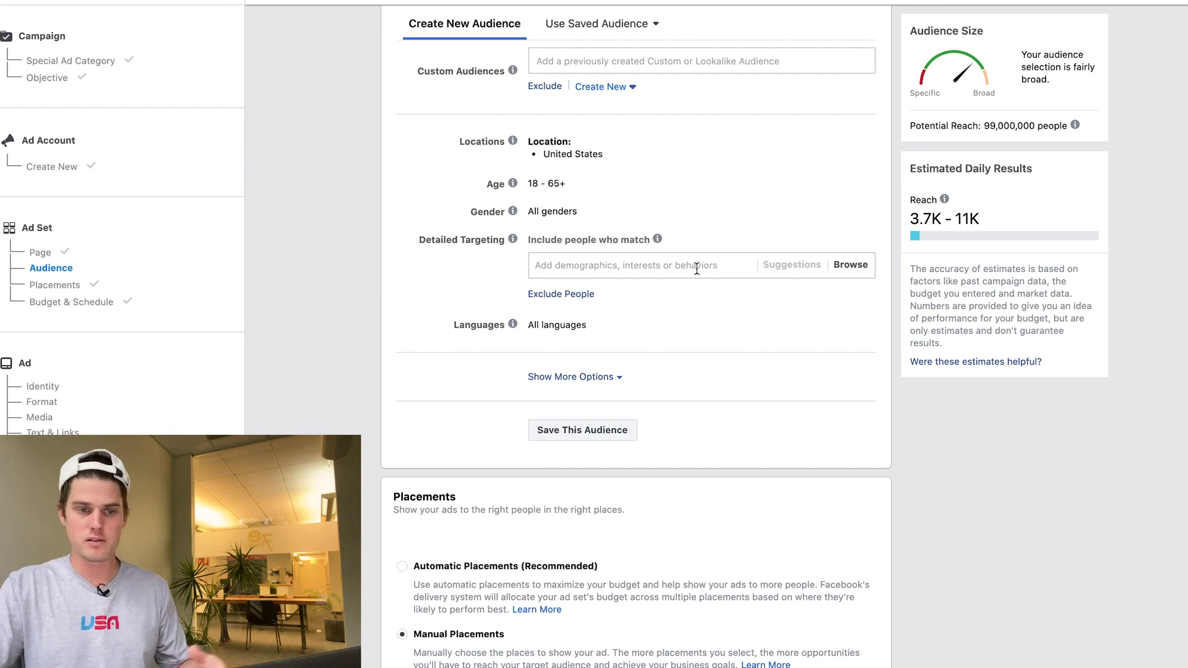
pyautogui.click(609, 265)
pyautogui.write('su')
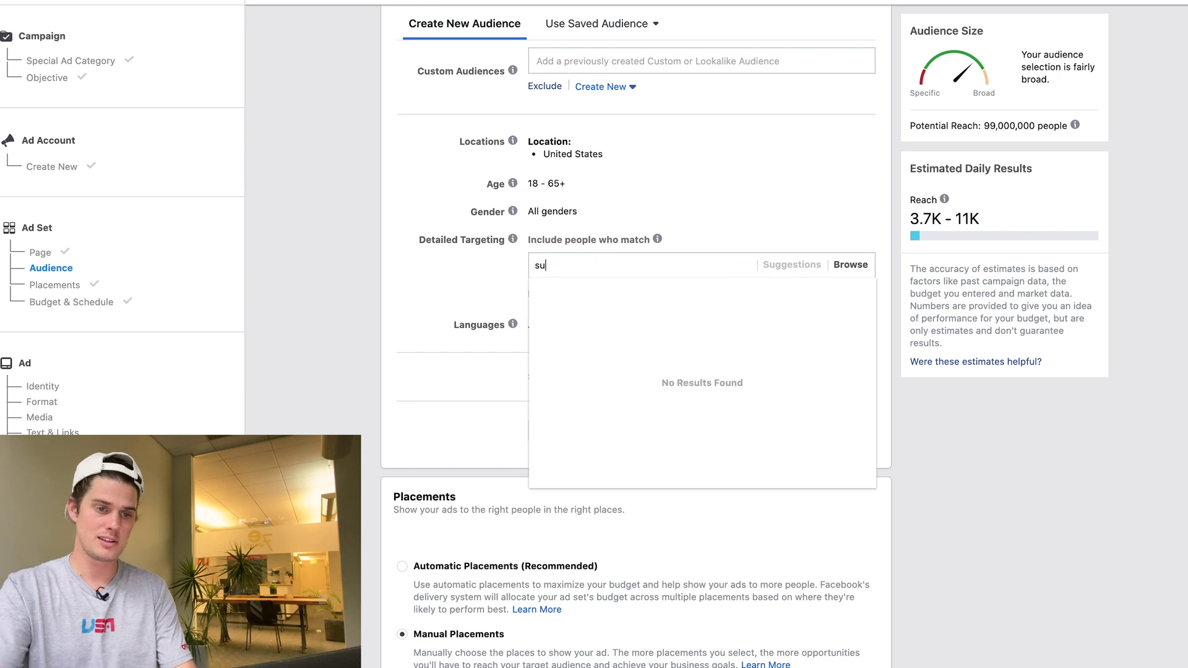
pyautogui.write('nflower see')
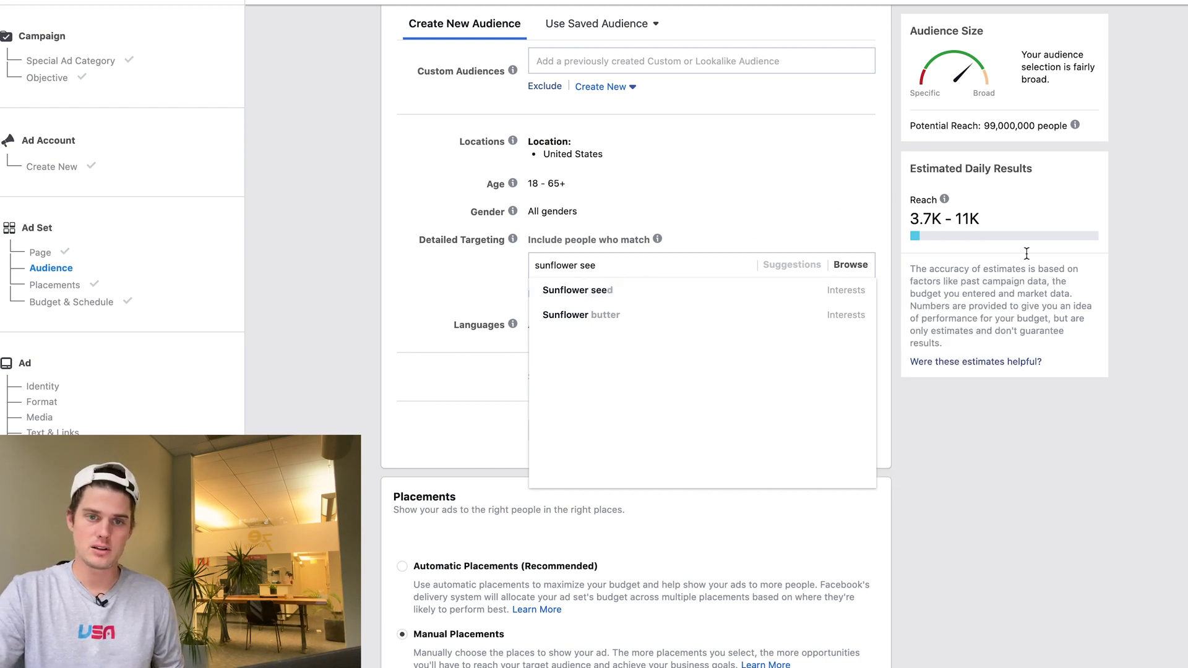
pyautogui.click(603, 292)
pyautogui.moveTo(984, 125); pyautogui.dragTo(1050, 128)
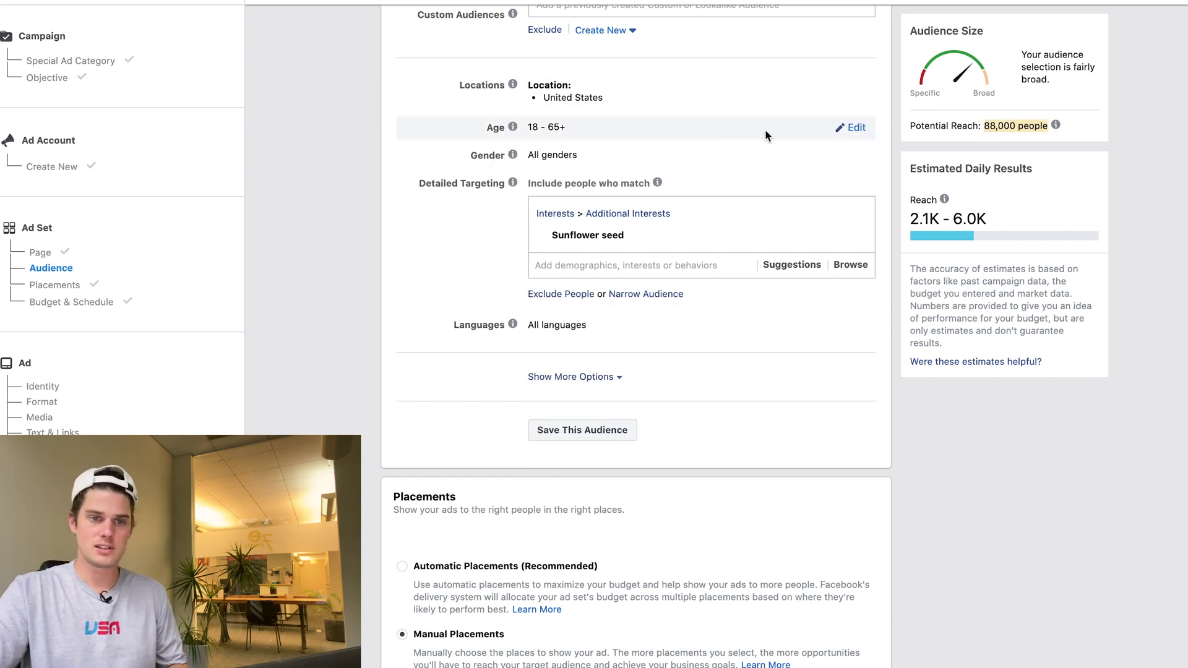
# Limit the audience's age range to 27–45.
pyautogui.click(855, 127)
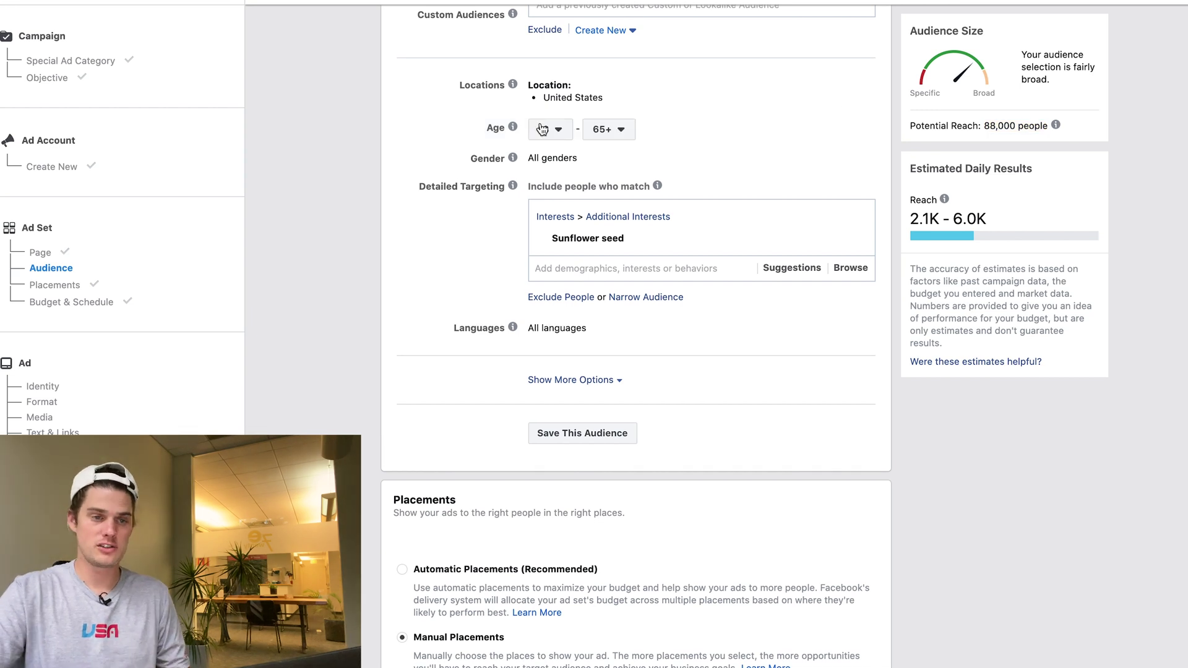
pyautogui.click(542, 128)
pyautogui.scroll(-2, 570, 328)
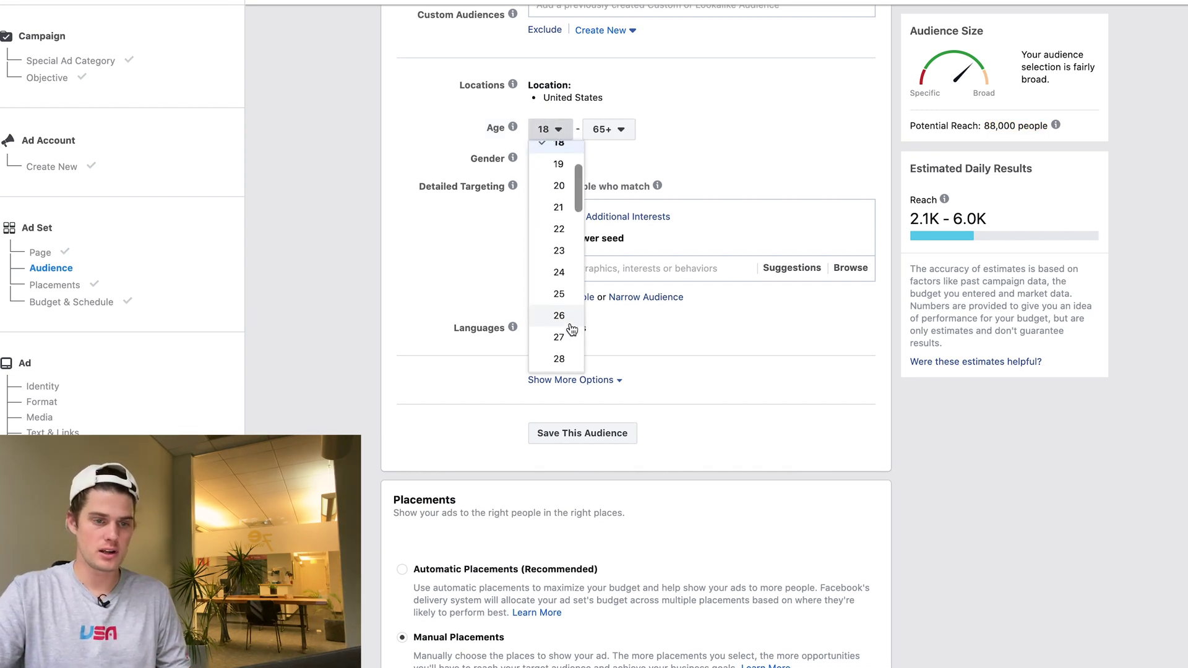
pyautogui.click(559, 337)
pyautogui.click(603, 129)
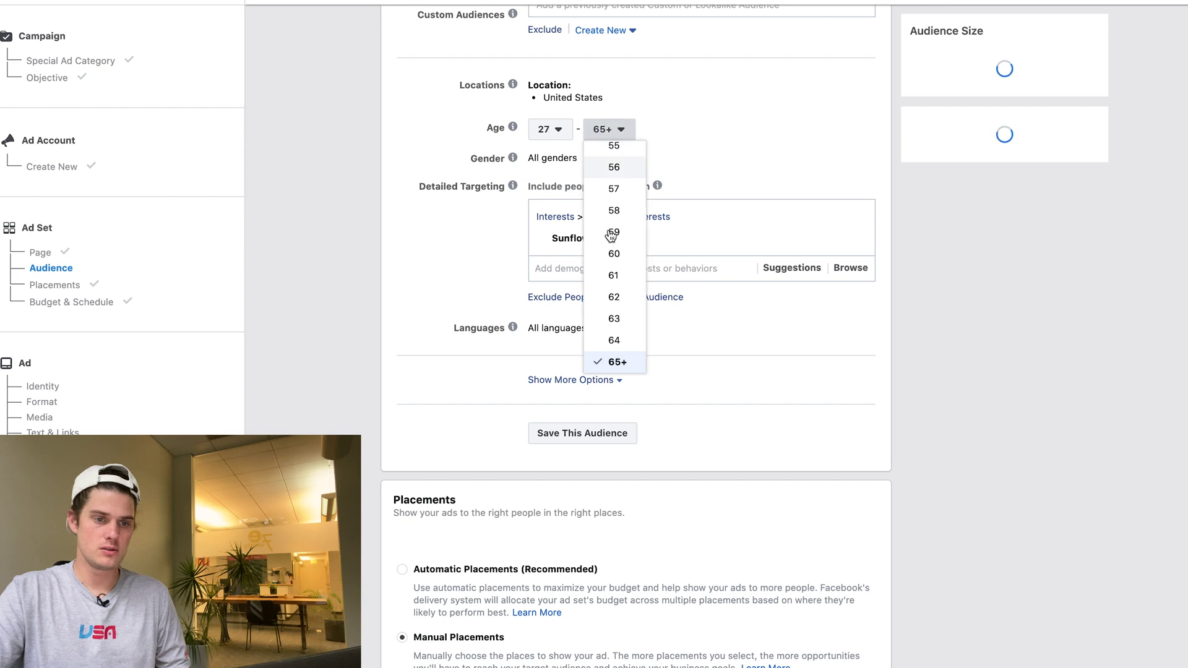
pyautogui.scroll(5, 612, 235)
pyautogui.click(614, 217)
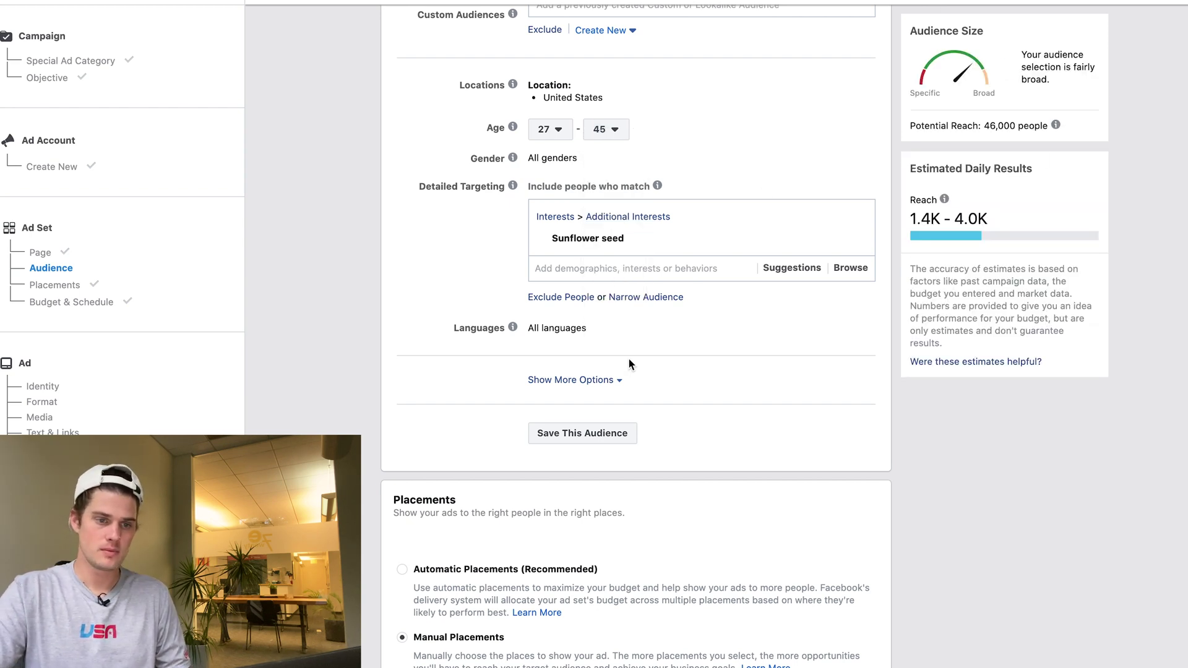
# Restrict the audience's languages to English (All).
pyautogui.click(848, 328)
pyautogui.write('r')
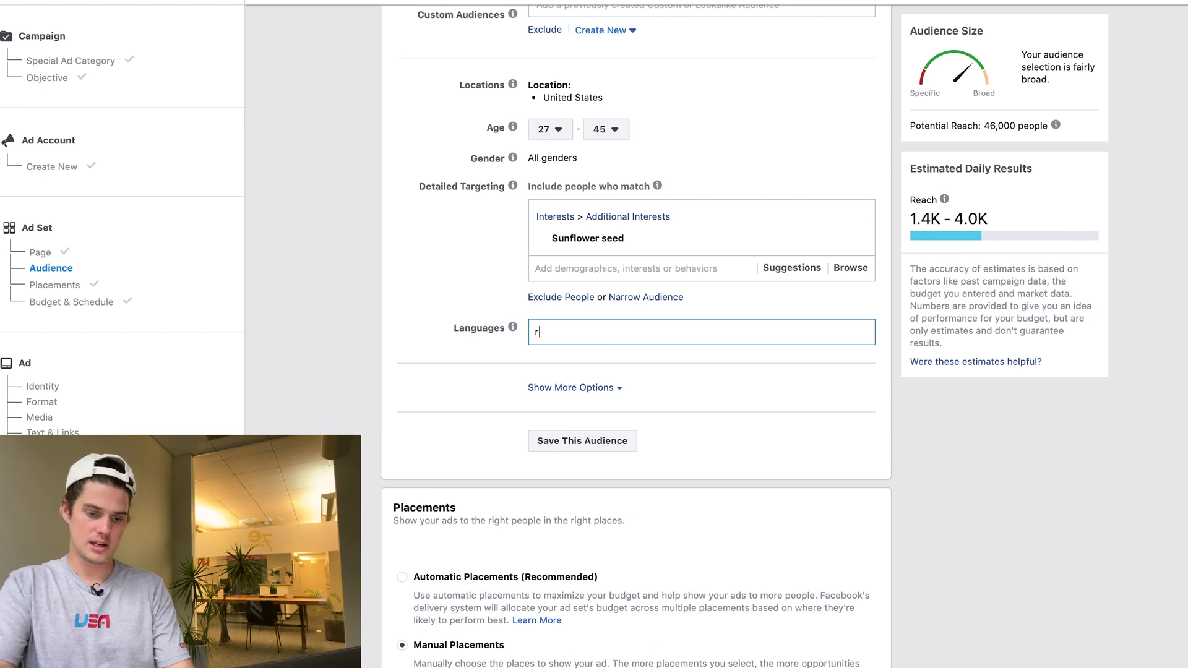
pyautogui.write('n')
pyautogui.press('Return')
# Restrict the audience's gender to Men and check the potential reach.
pyautogui.click(852, 132)
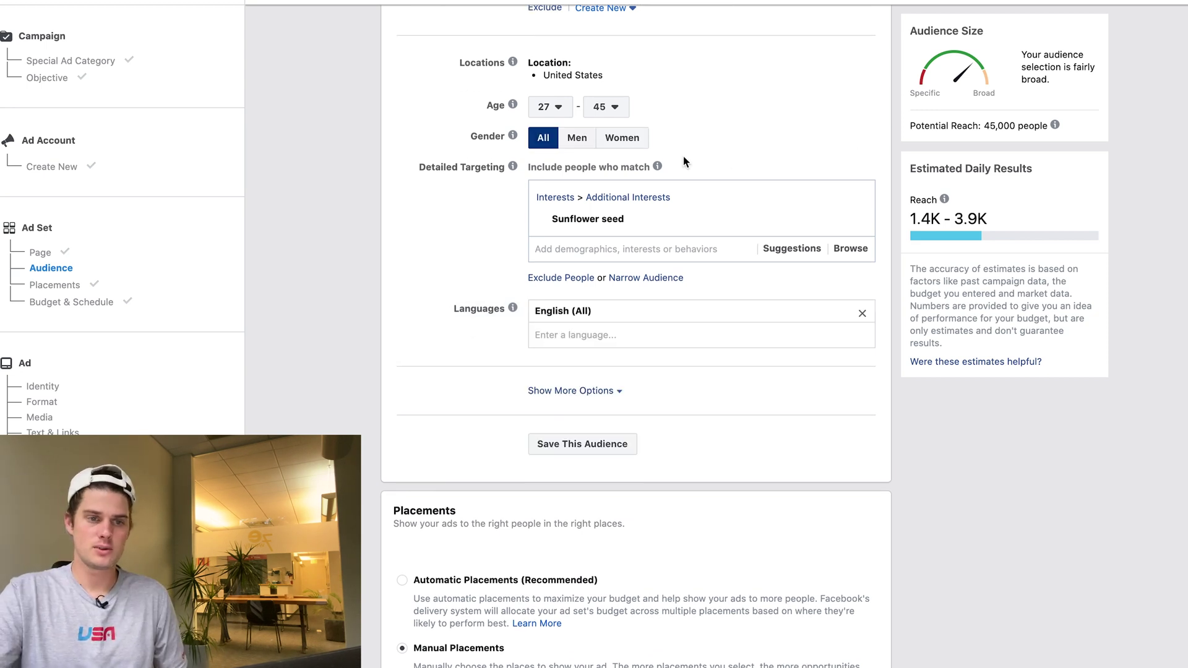
pyautogui.click(570, 139)
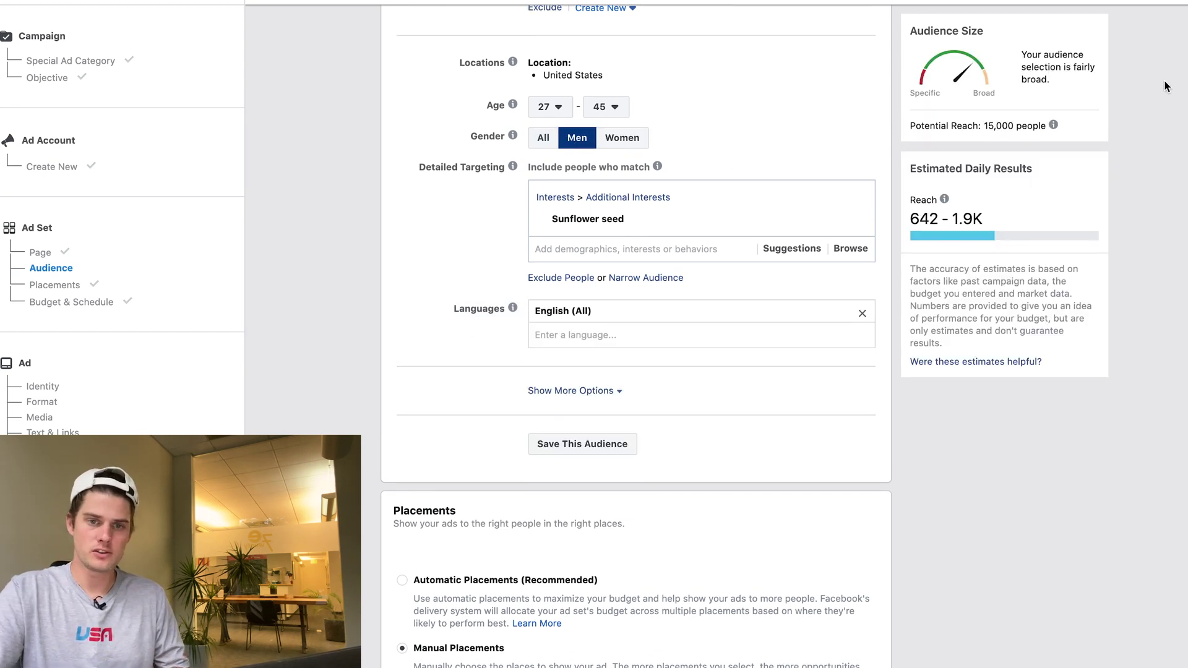
pyautogui.scroll(3, 298, 169)
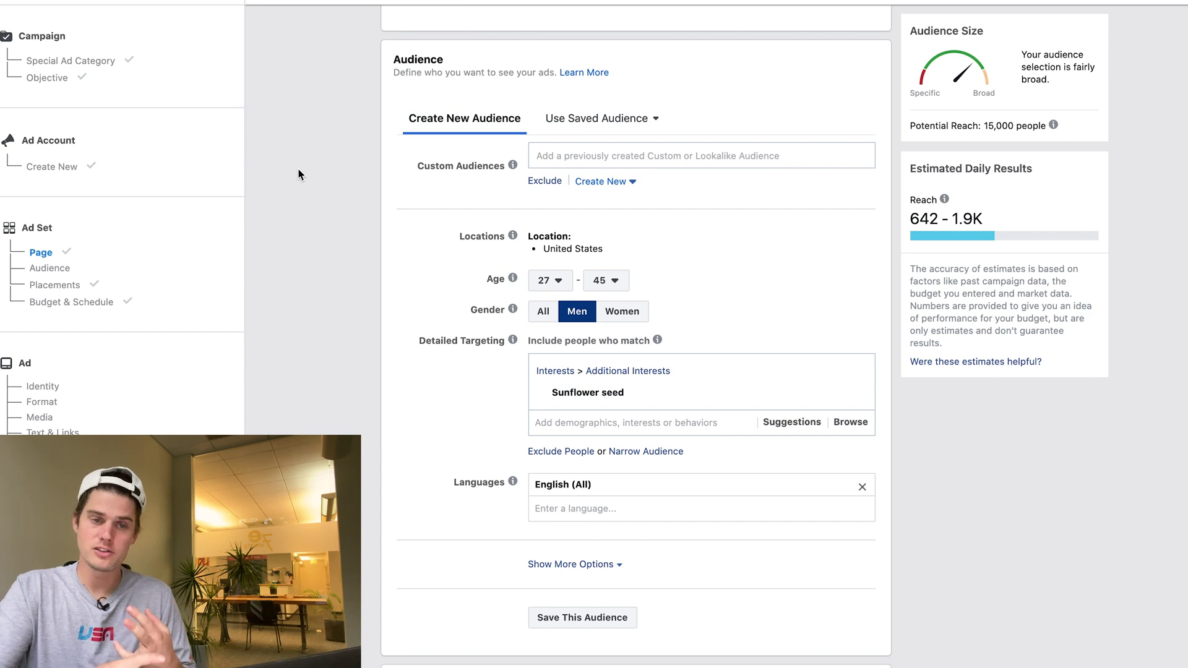
# Narrow the detailed targeting so people must also match the interest "New York Yankees".
pyautogui.scroll(-3, 480, 234)
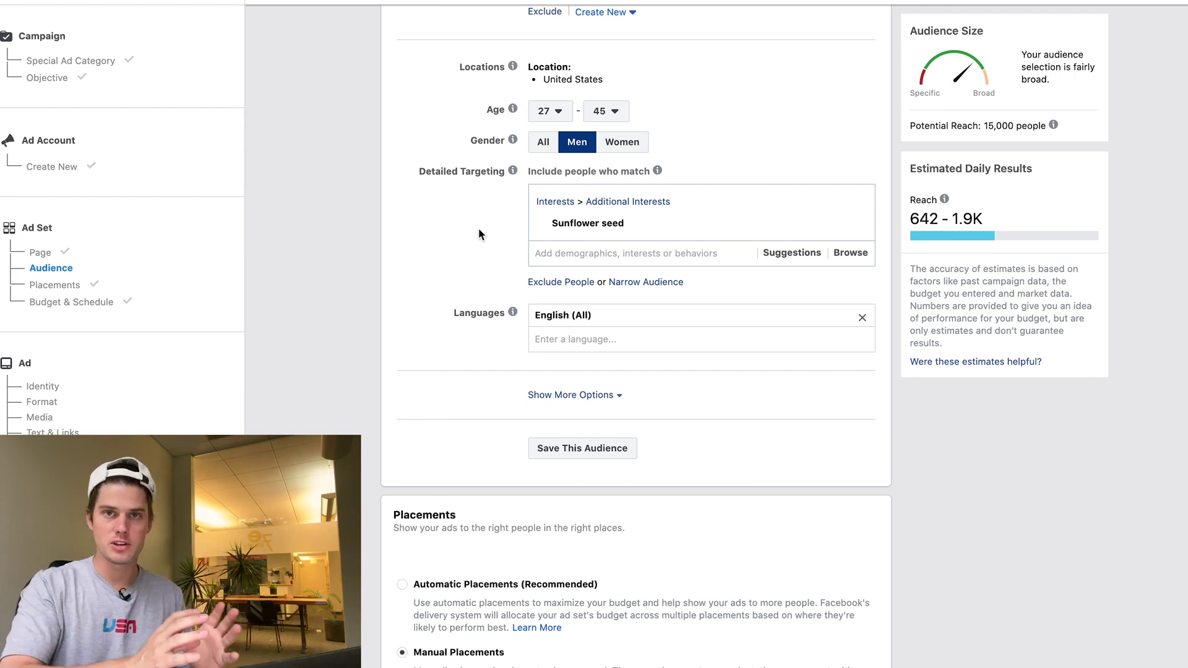
pyautogui.click(660, 284)
pyautogui.click(607, 302)
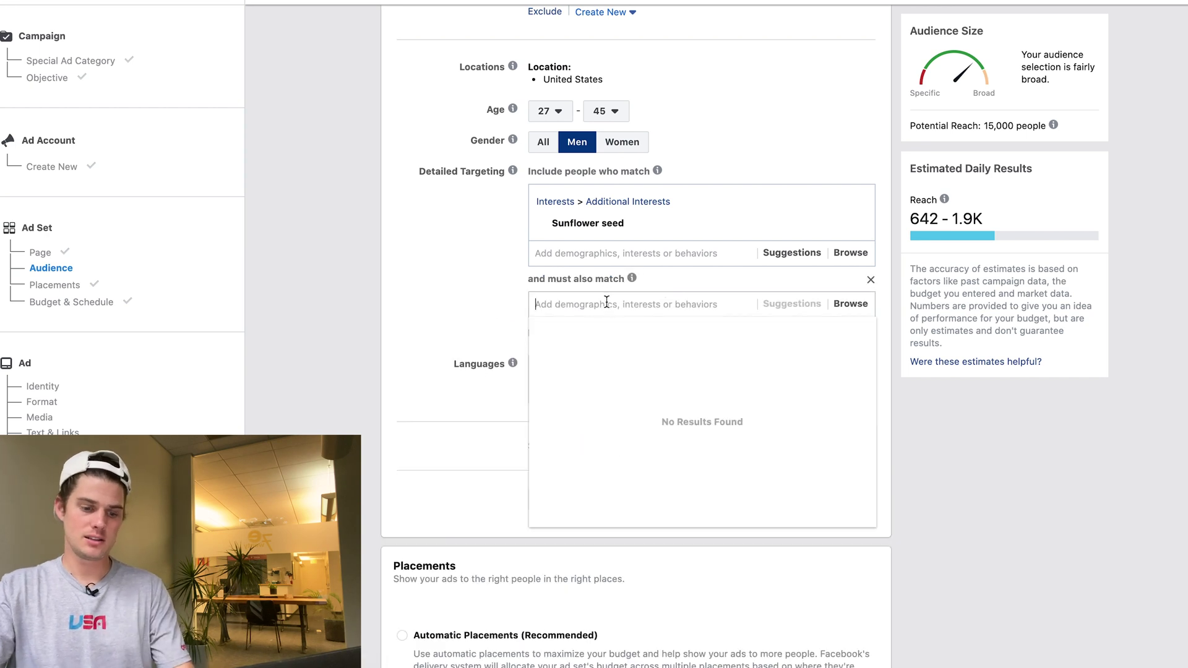
pyautogui.write('yankee')
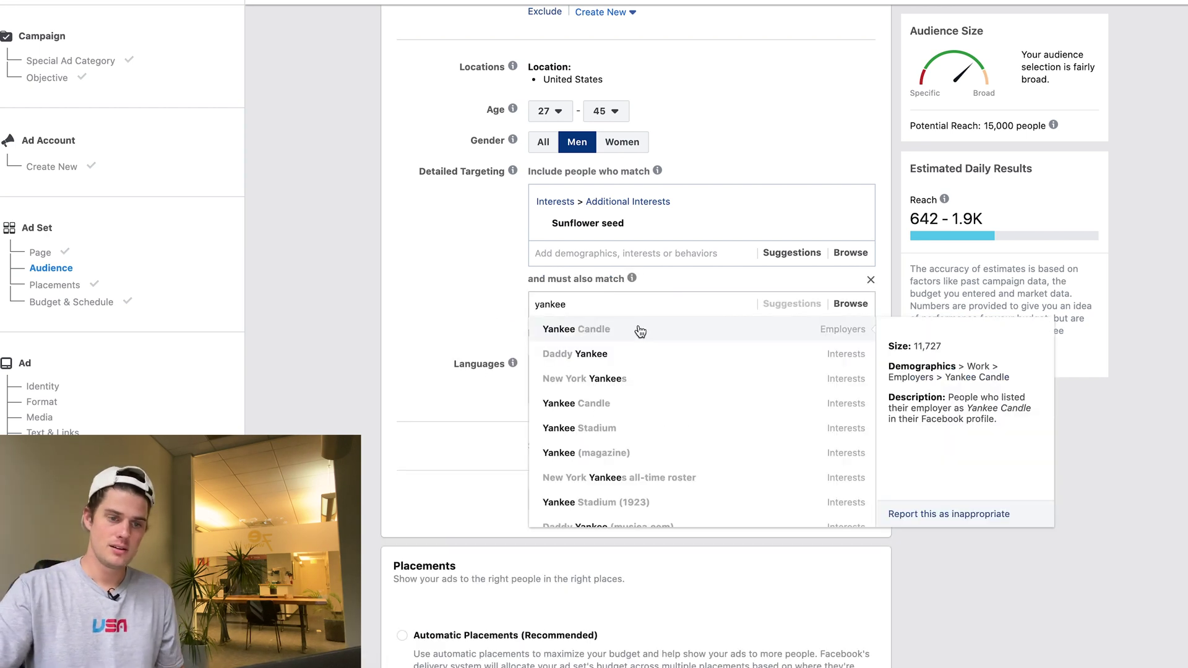
pyautogui.click(649, 380)
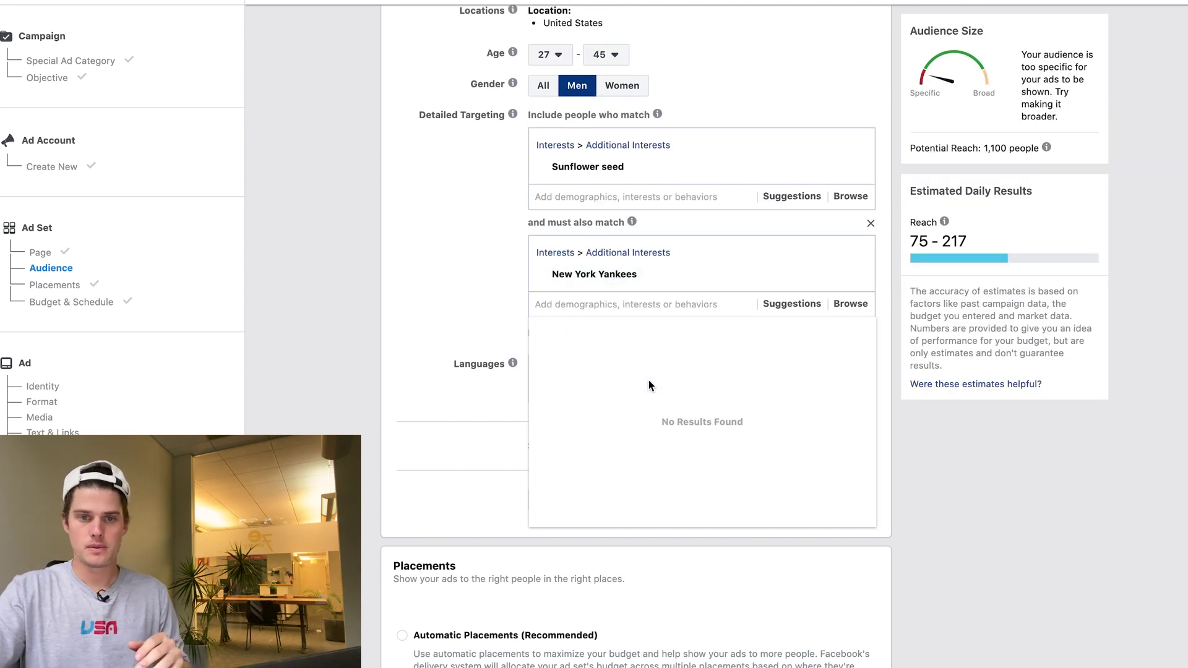
# Review the potential reach and the audience size assessment for the narrowed audience.
pyautogui.click(994, 148)
pyautogui.click(974, 149)
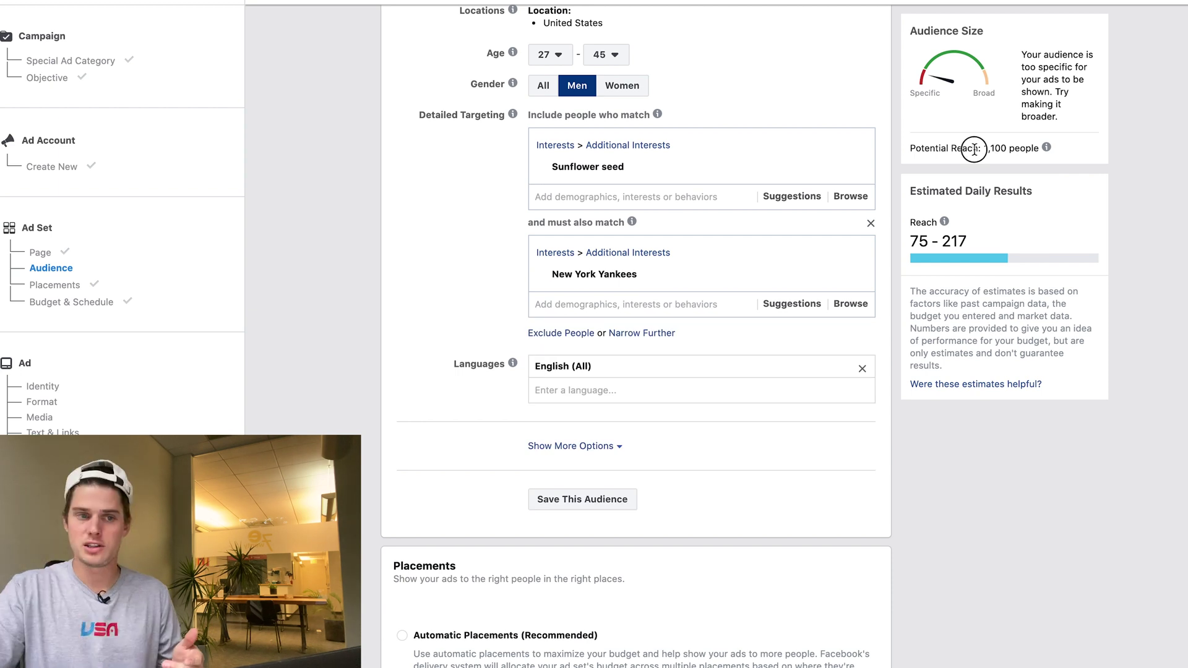
pyautogui.click(1029, 150)
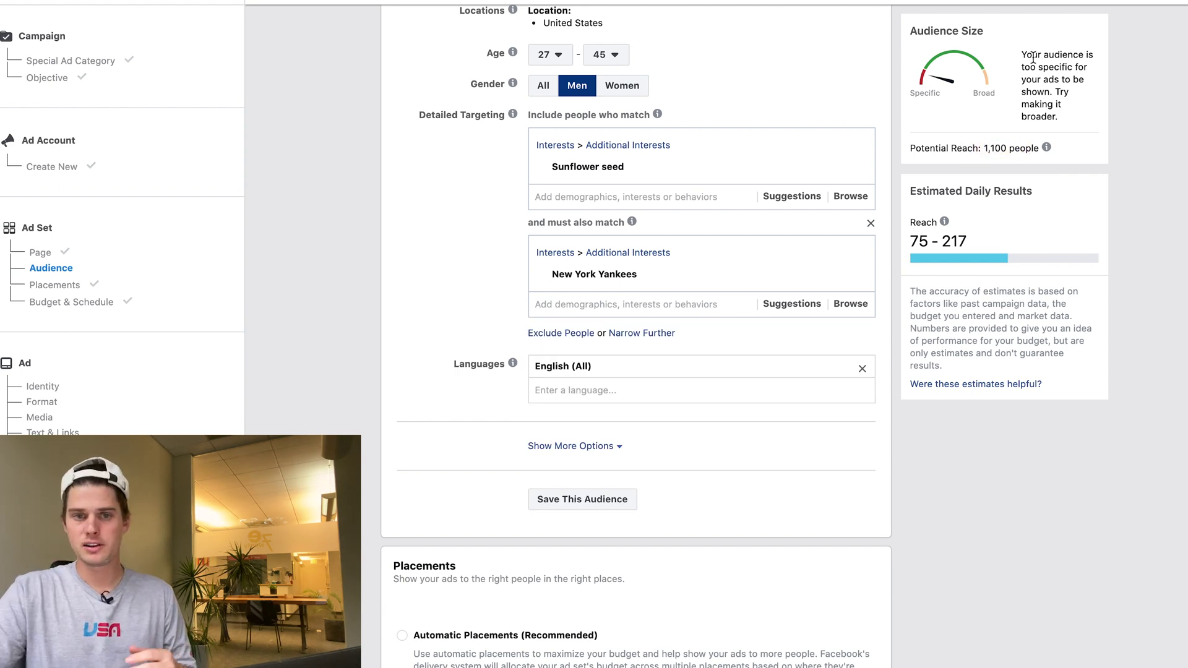
pyautogui.moveTo(1033, 58); pyautogui.dragTo(1074, 99)
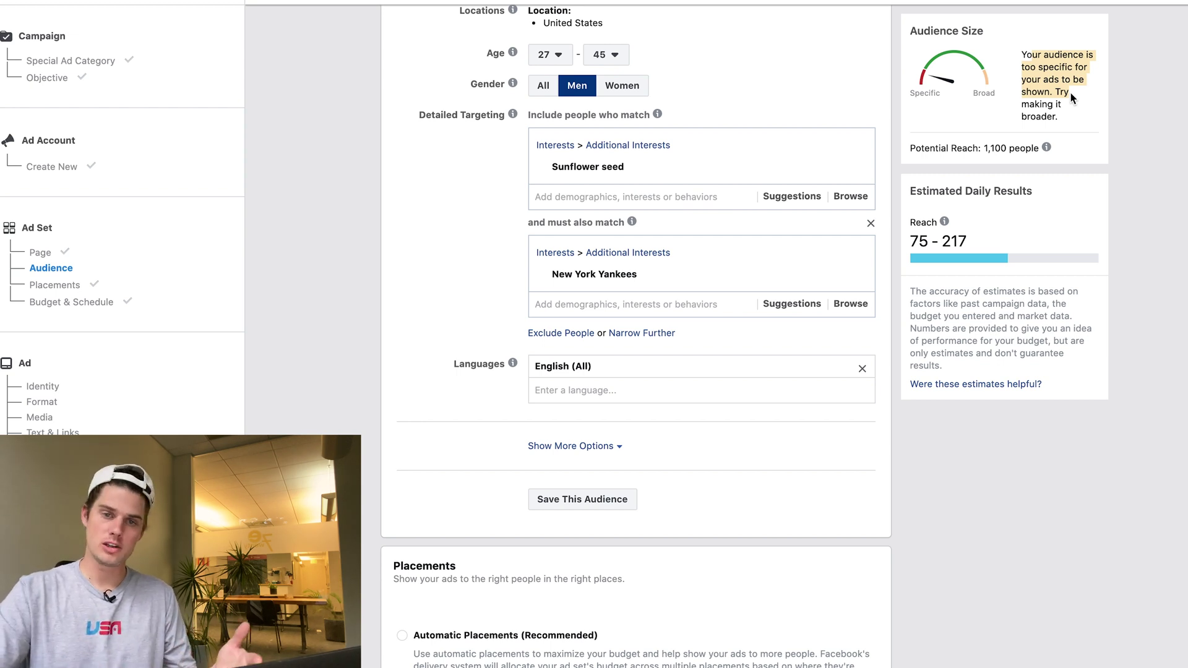
pyautogui.click(1046, 147)
pyautogui.click(467, 307)
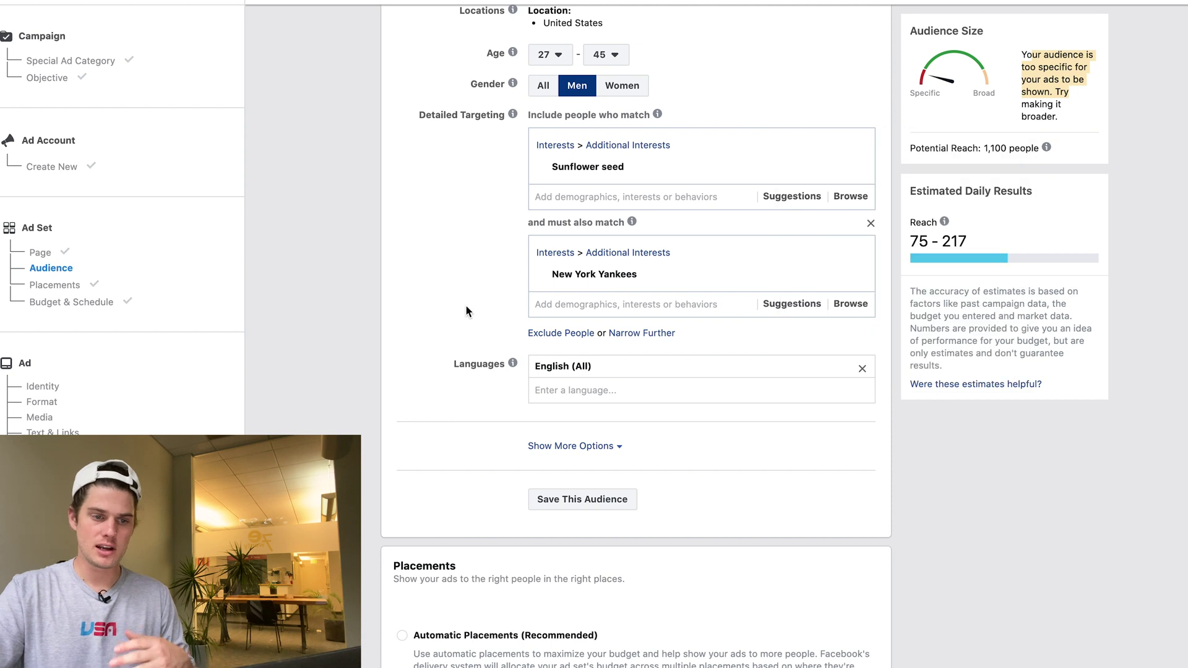
# Broaden the audience by setting gender to All and the age range to 18–65+.
pyautogui.scroll(3, 443, 276)
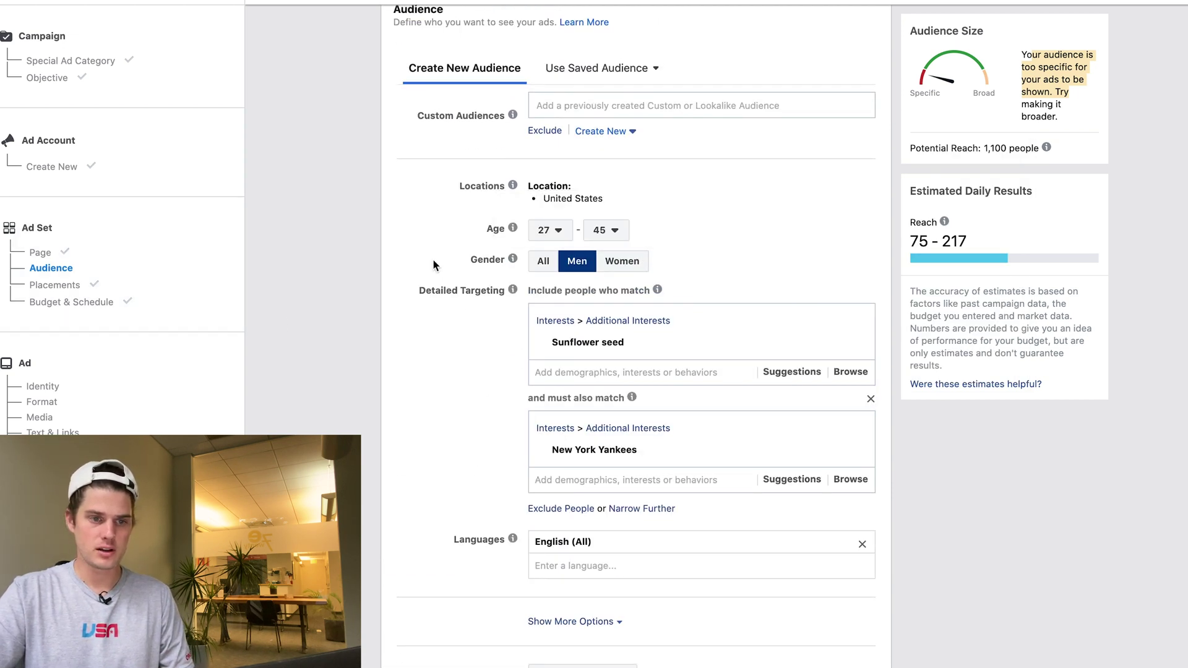
pyautogui.click(553, 269)
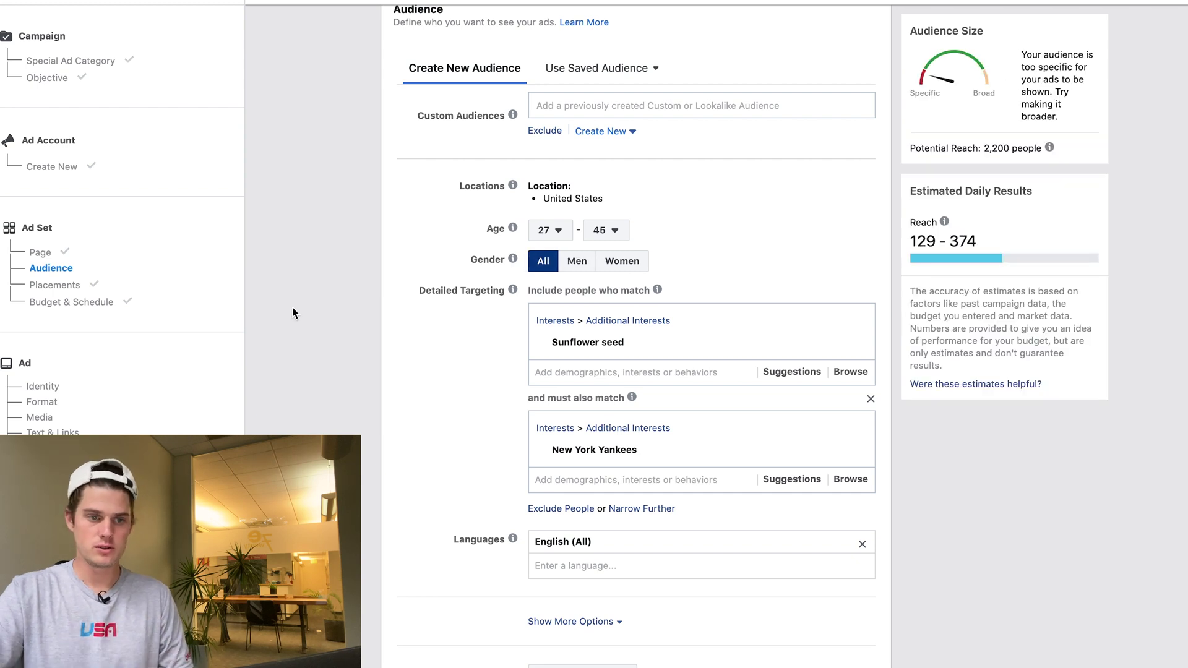
pyautogui.click(550, 230)
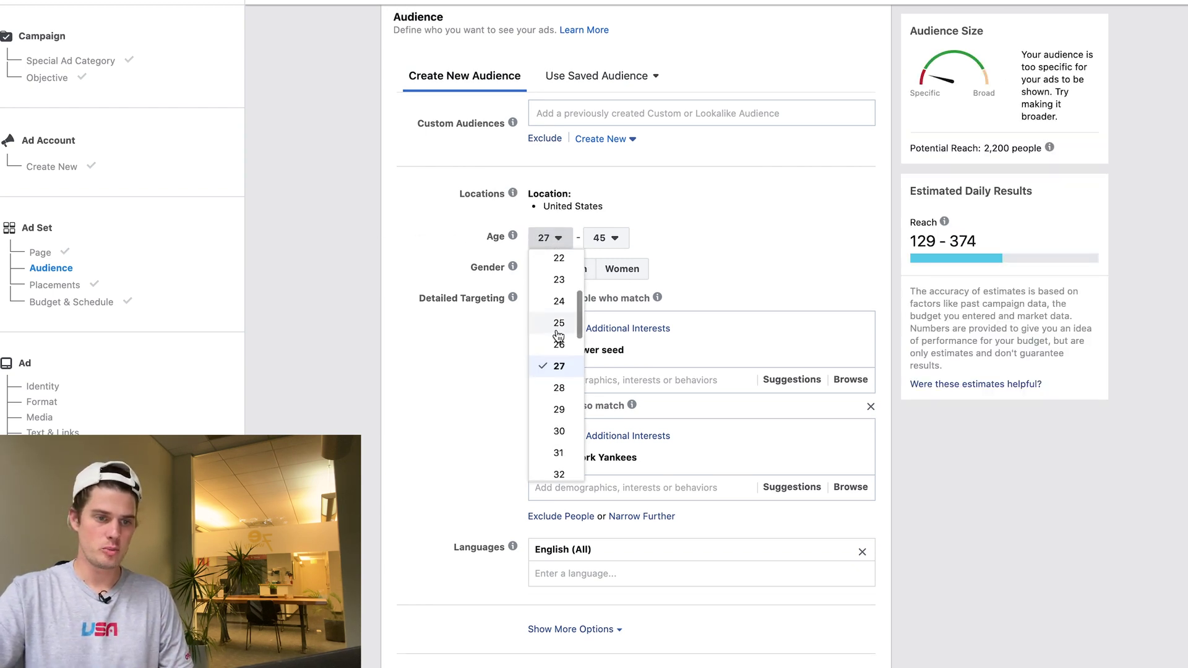
pyautogui.scroll(3, 559, 336)
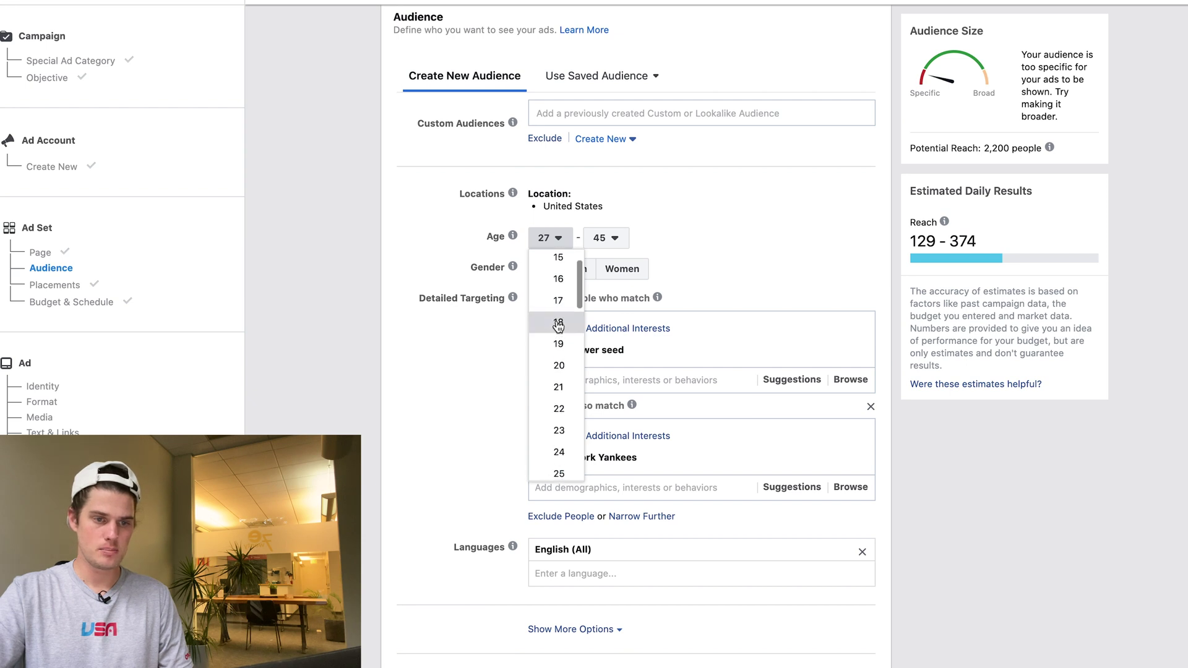
pyautogui.click(558, 323)
pyautogui.click(606, 238)
pyautogui.scroll(-5, 612, 340)
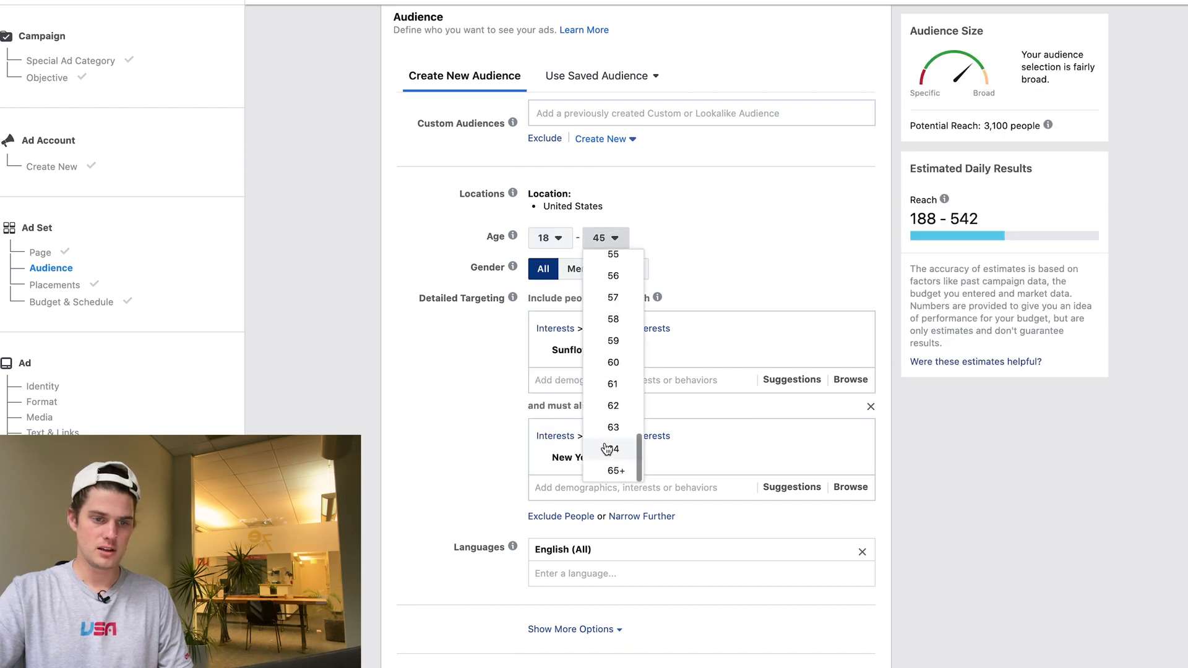
pyautogui.click(614, 471)
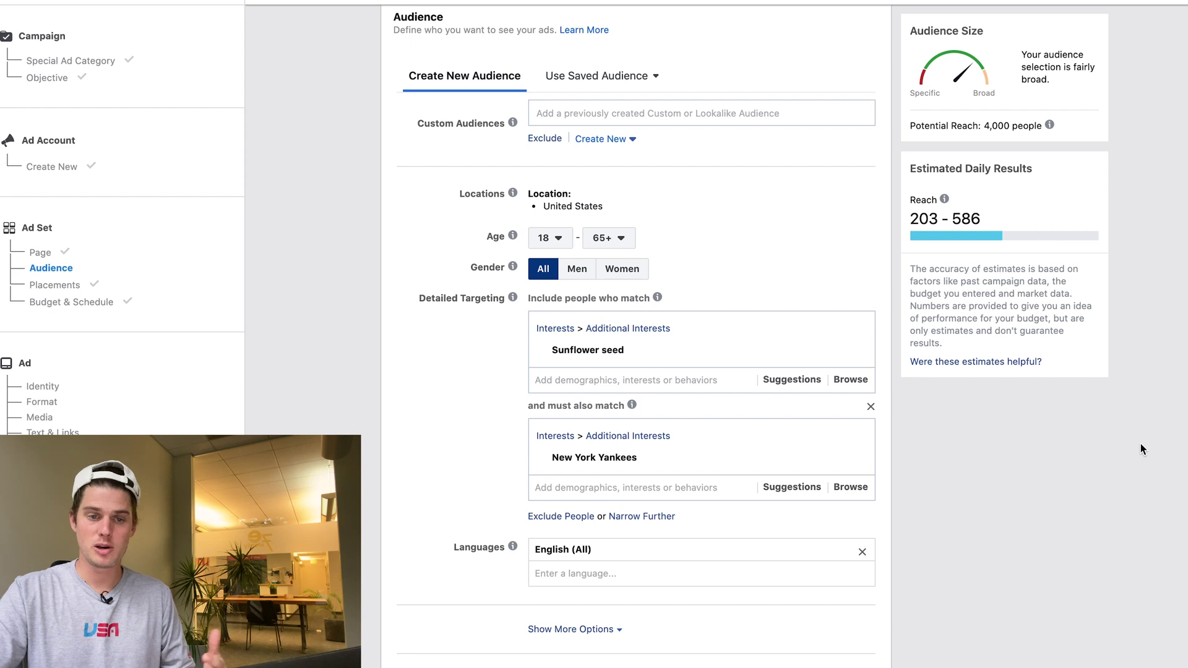
# Review the ad set's Budget & Schedule settings, including the optional bid control and the budget explanation.
pyautogui.scroll(-20, 1141, 443)
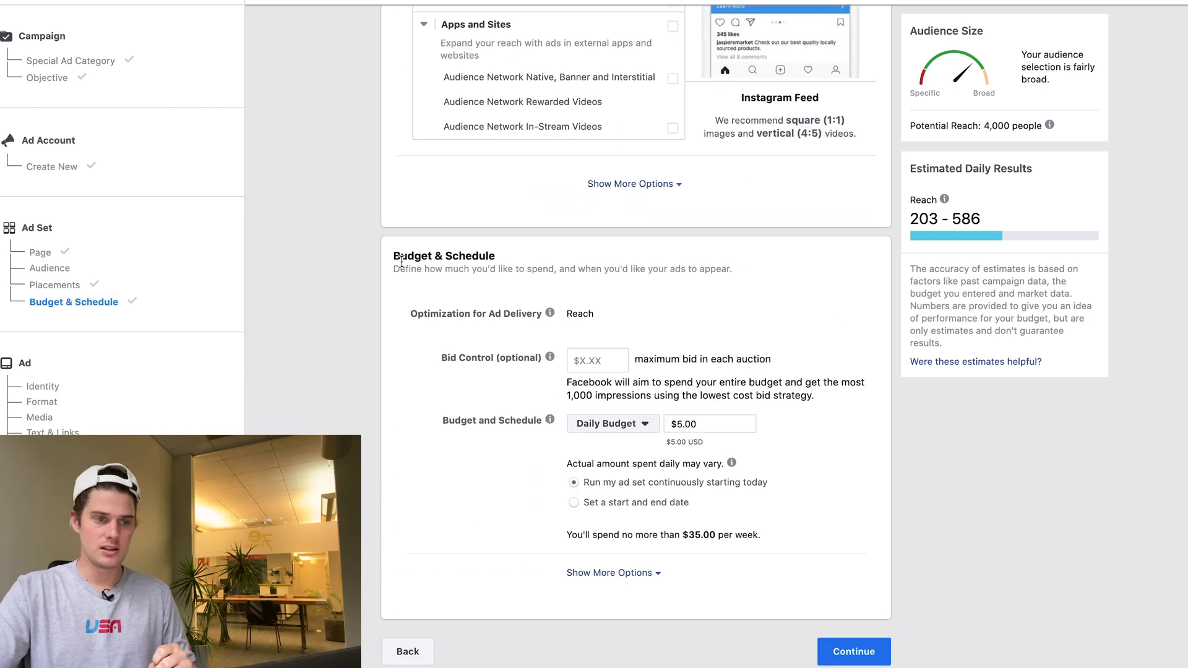
pyautogui.moveTo(394, 257); pyautogui.dragTo(540, 399)
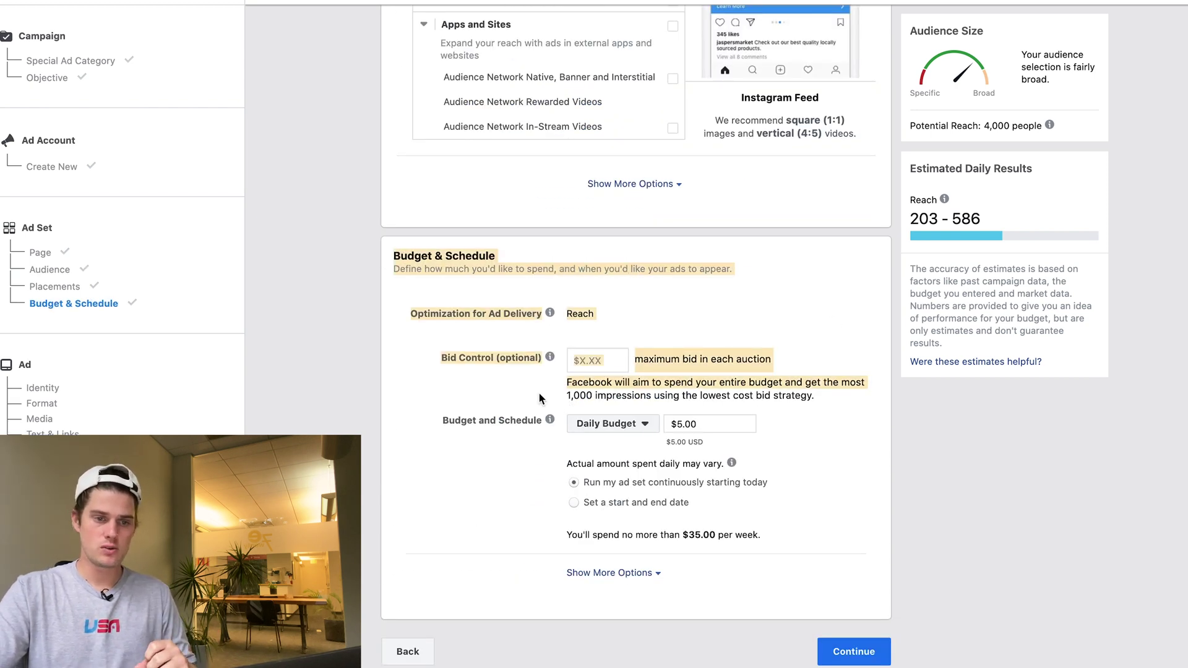
pyautogui.click(457, 362)
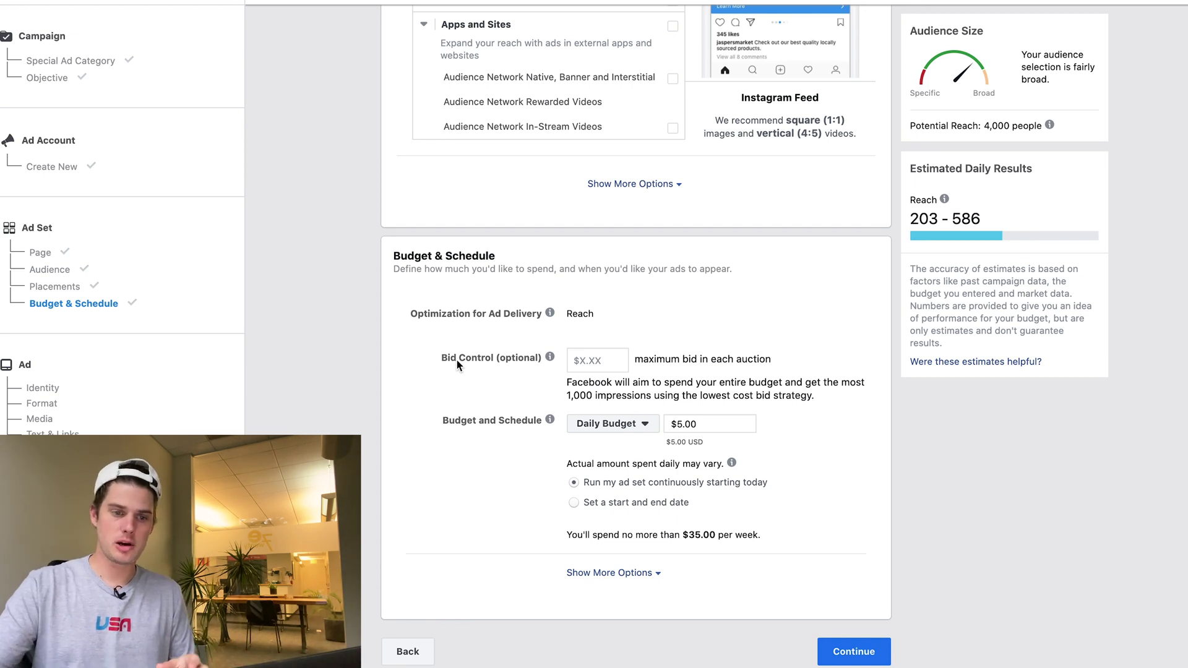
pyautogui.moveTo(549, 420)
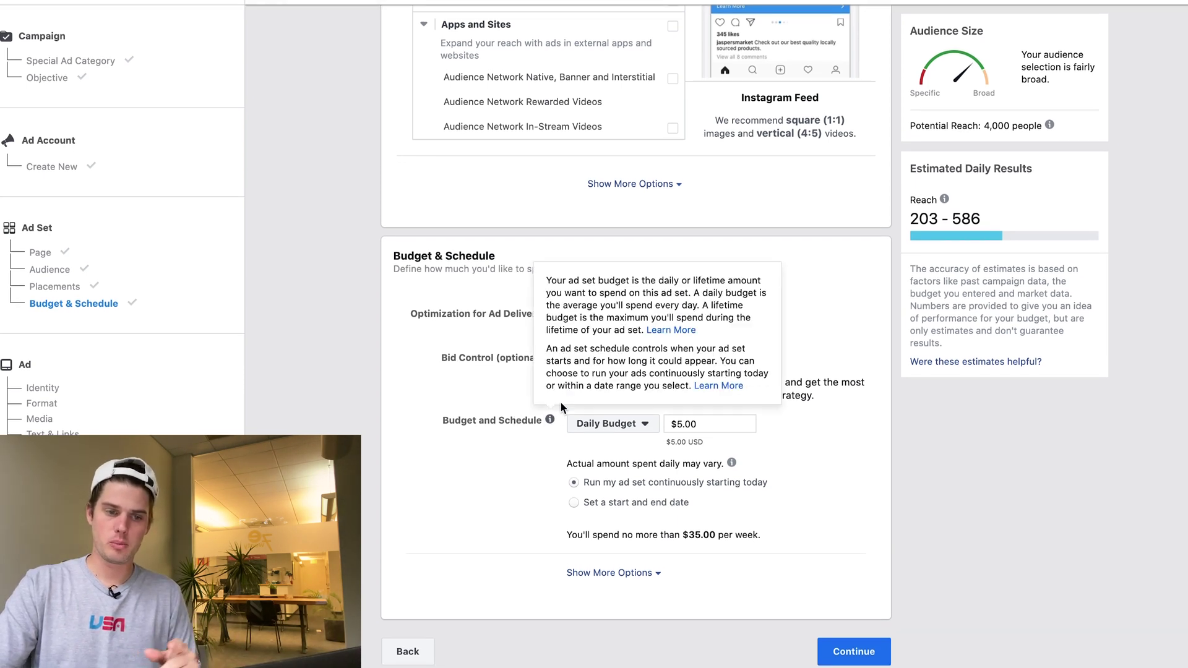
pyautogui.moveTo(441, 358); pyautogui.dragTo(529, 358)
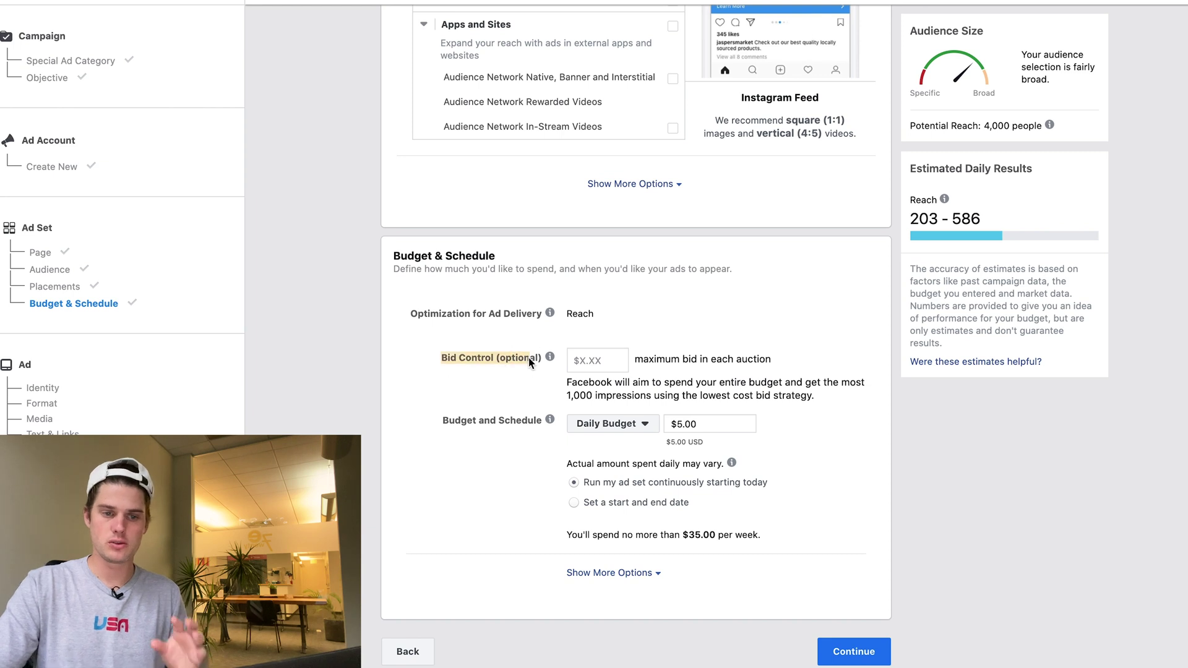
pyautogui.click(506, 365)
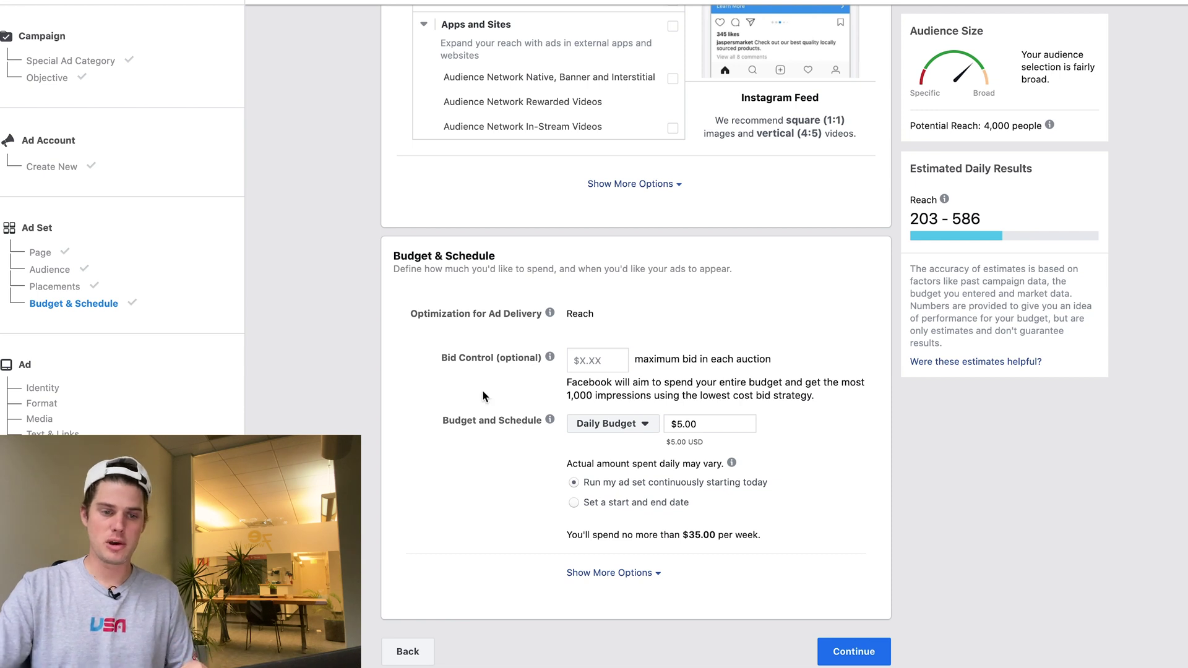
# Try the Lifetime Budget type, and return to a Daily Budget with the ad set running continuously starting today.
pyautogui.click(625, 430)
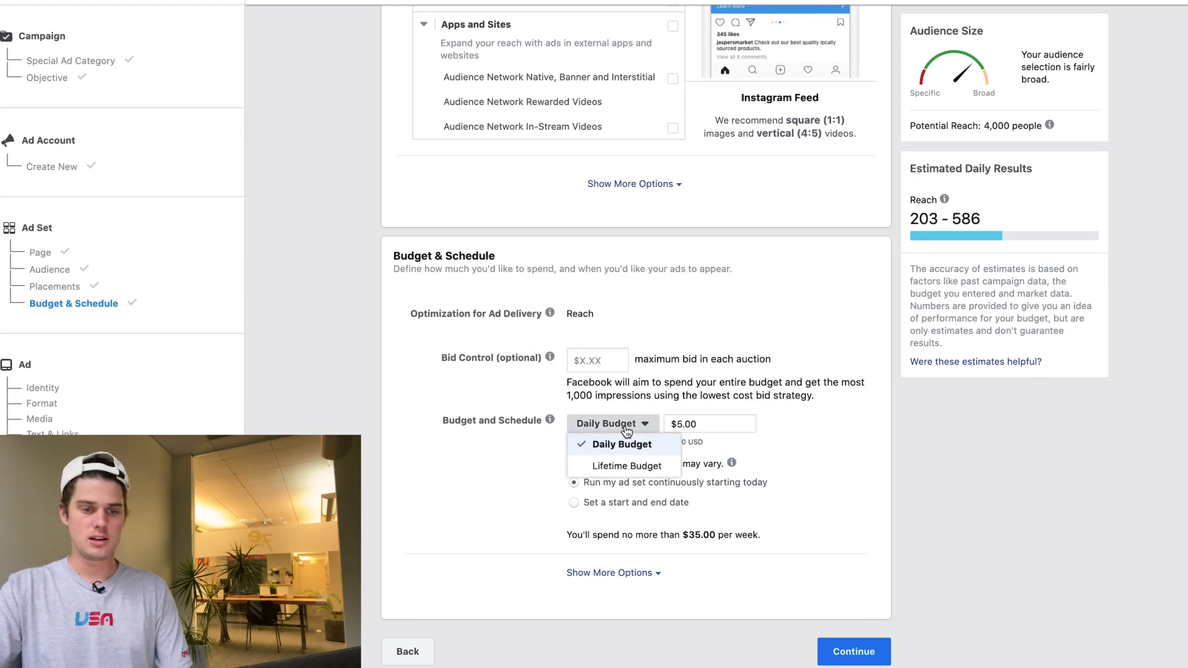
pyautogui.click(626, 469)
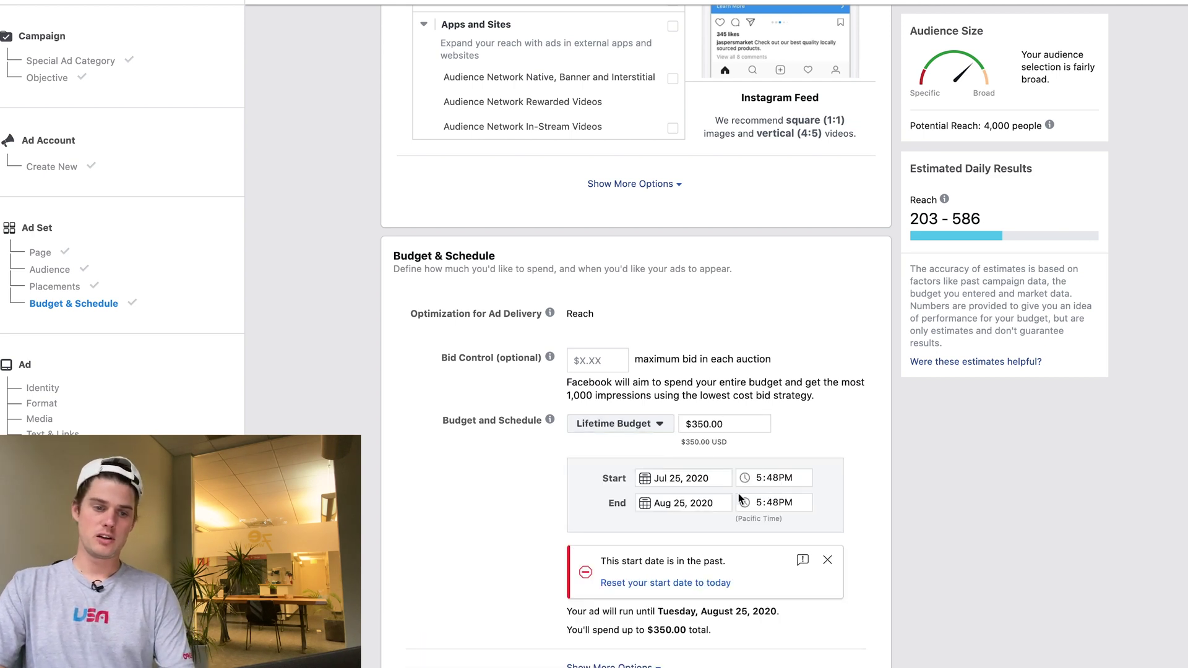
pyautogui.click(622, 424)
pyautogui.click(627, 445)
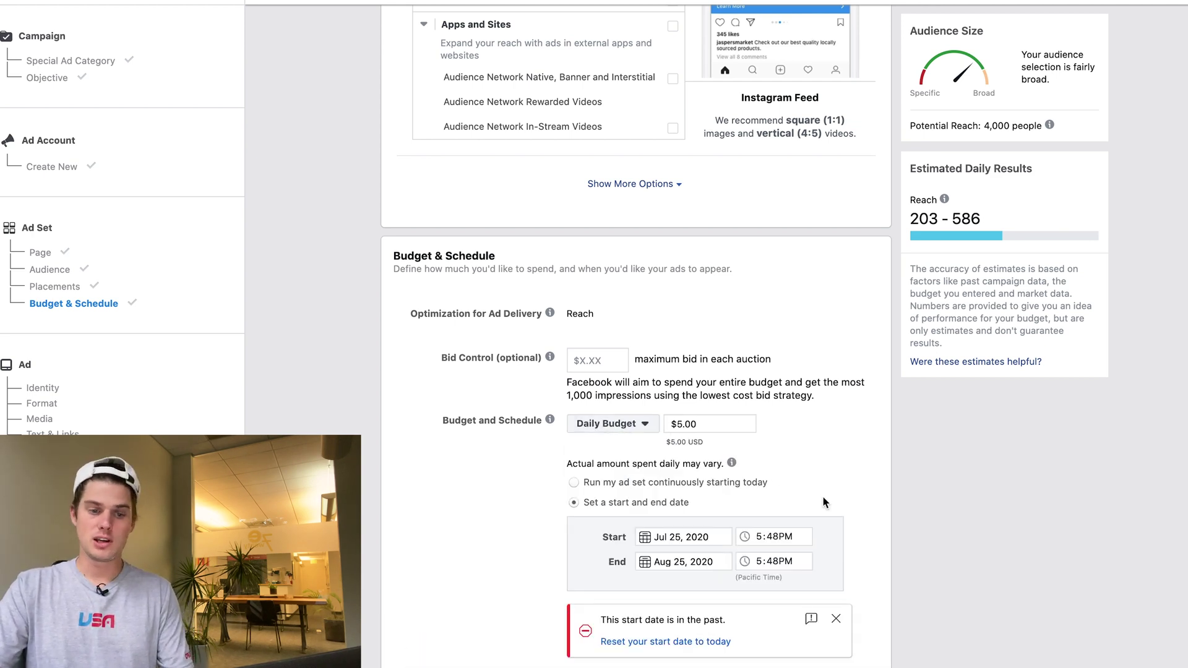
pyautogui.click(575, 483)
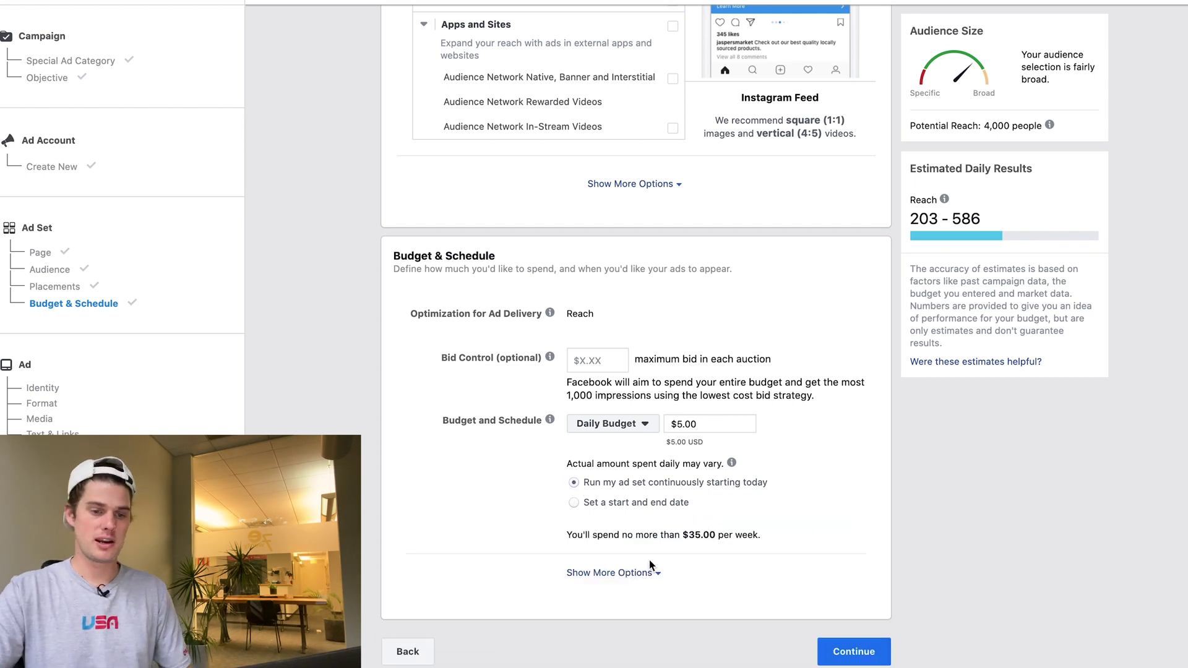
# Set the ad set's daily budget to $350.00 and continue to the ad setup.
pyautogui.click(691, 423)
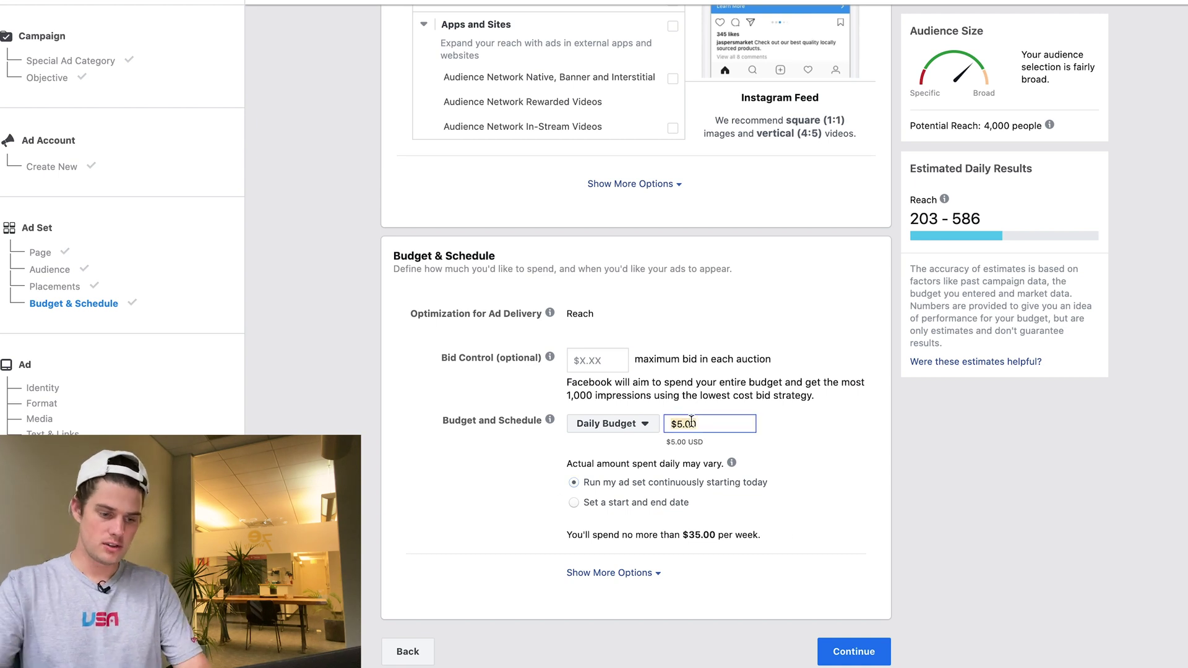
pyautogui.write('350')
pyautogui.click(466, 481)
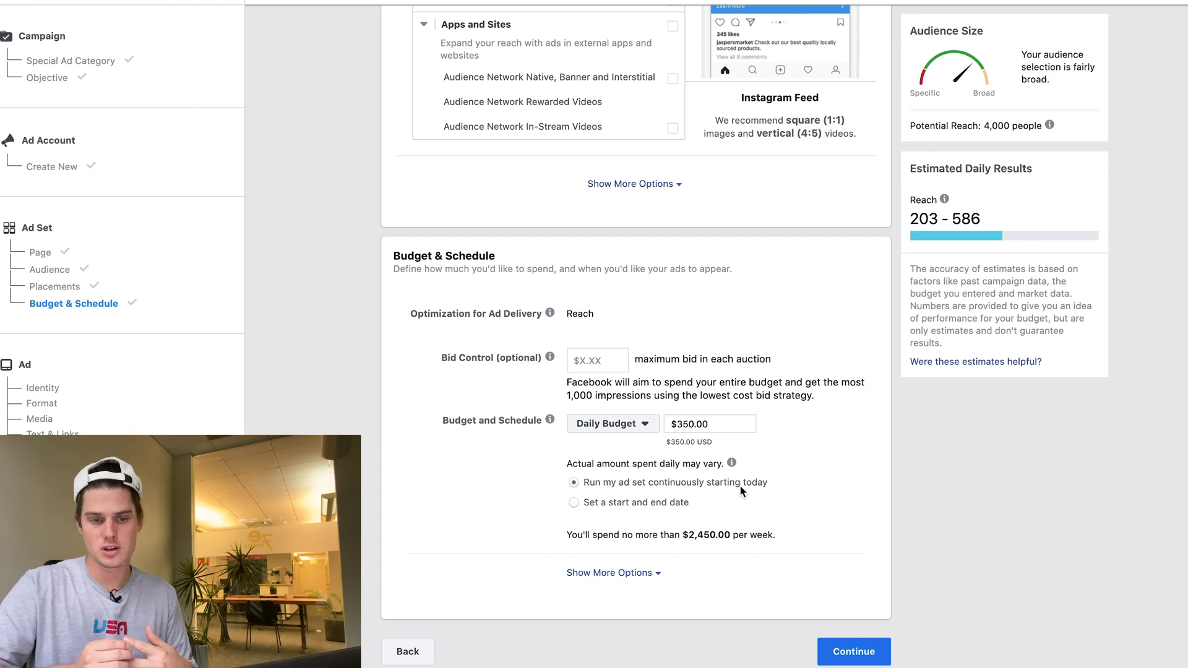
pyautogui.click(859, 654)
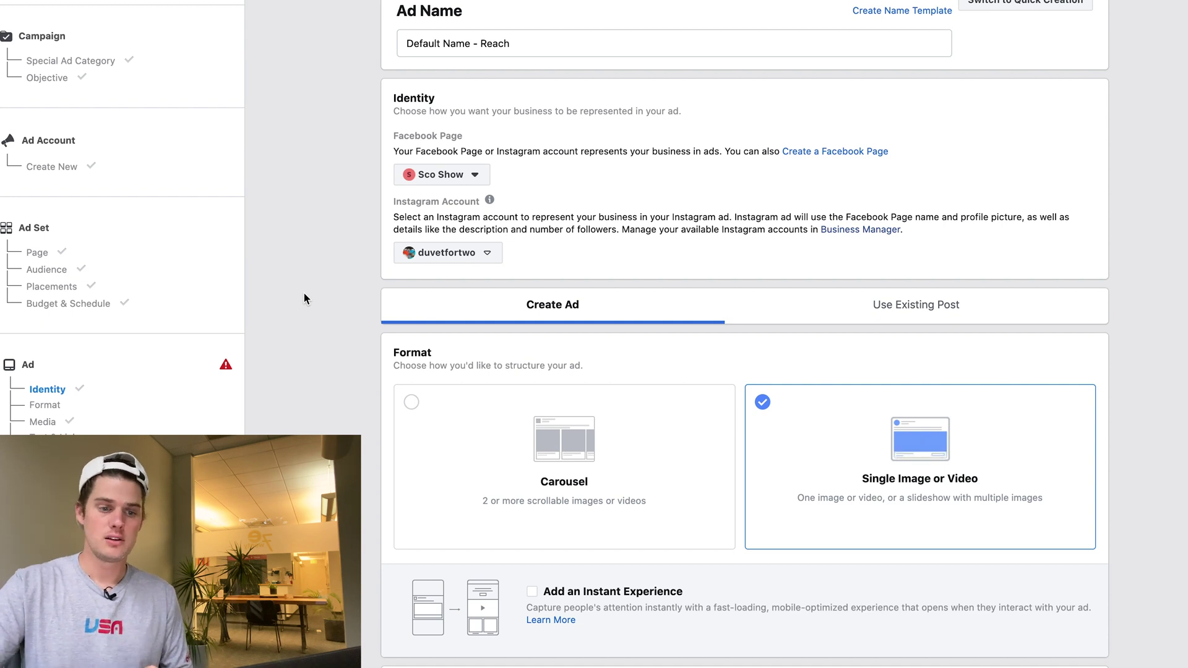
# Review the ad's Identity settings for the Facebook Page and Instagram account, and the available ad formats.
pyautogui.scroll(-1, 303, 292)
pyautogui.scroll(1, 303, 292)
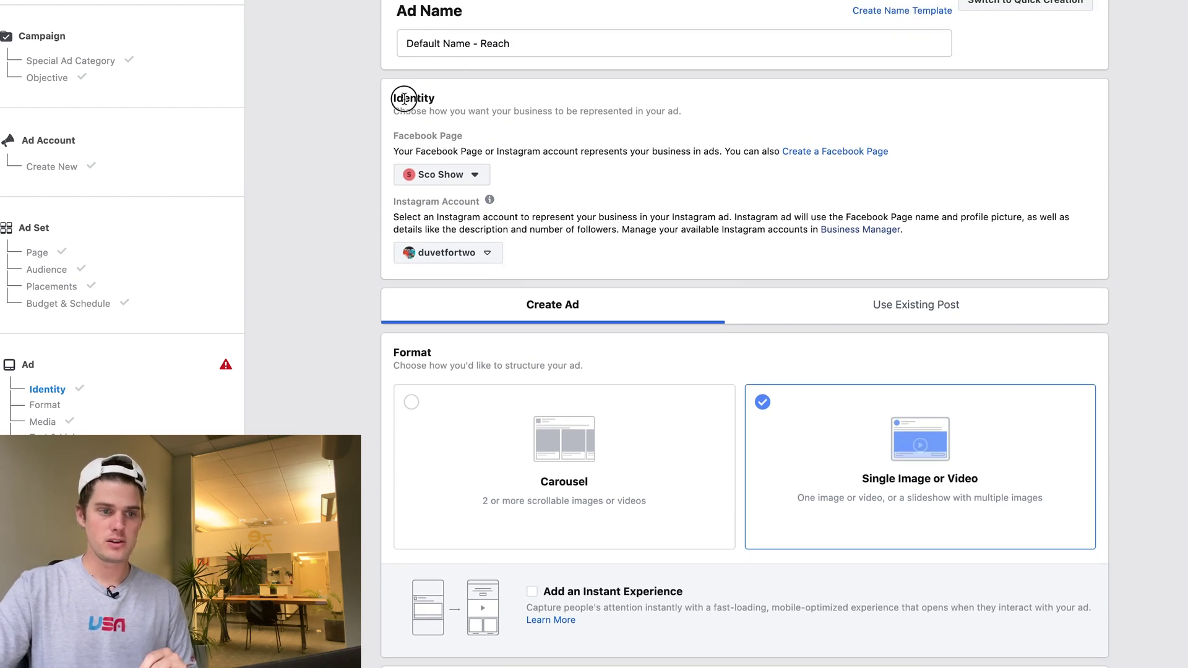
pyautogui.moveTo(391, 94); pyautogui.dragTo(465, 128)
pyautogui.moveTo(394, 131); pyautogui.dragTo(466, 155)
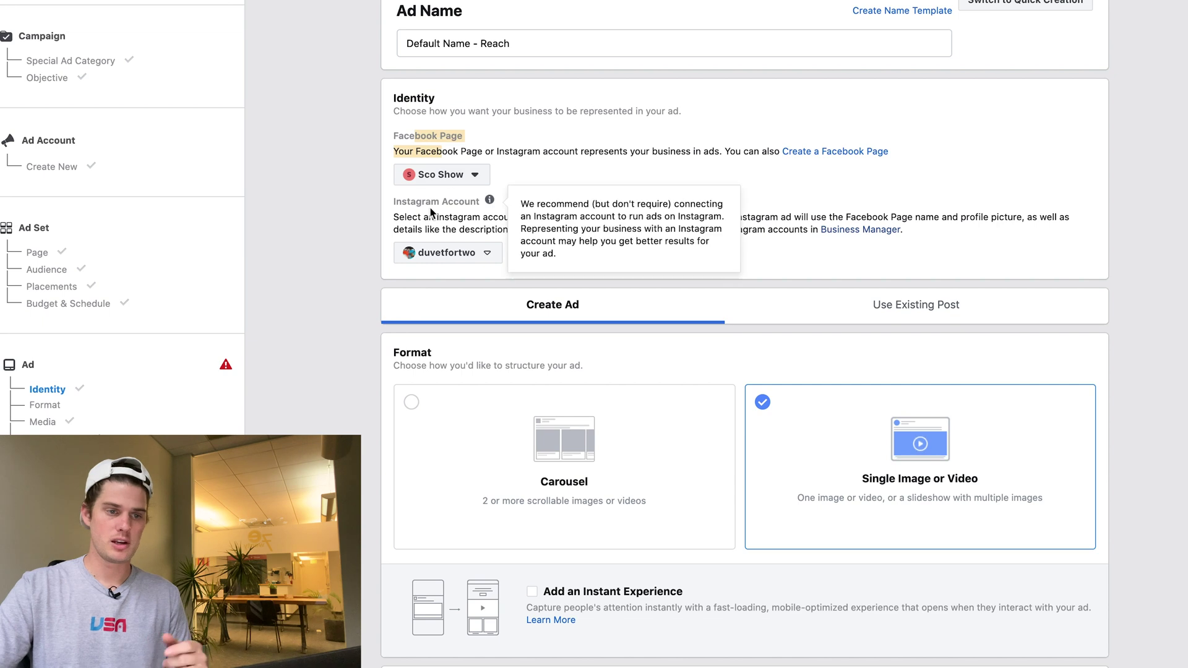
pyautogui.scroll(-3, 370, 220)
pyautogui.scroll(-2, 327, 246)
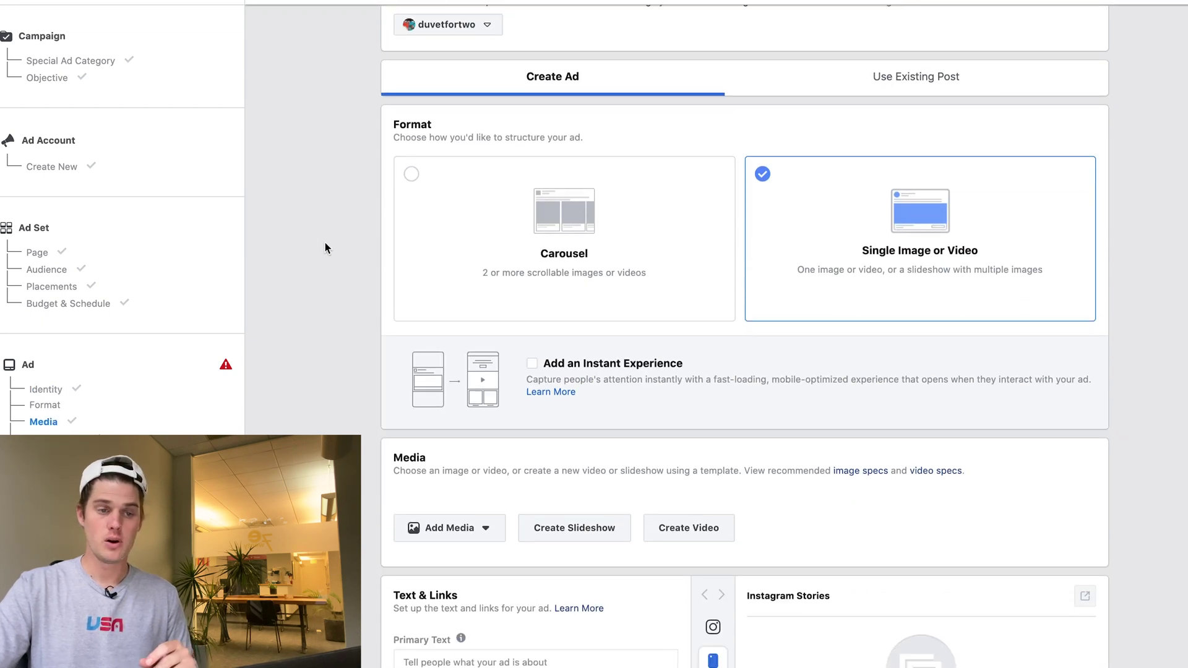
pyautogui.scroll(-1, 371, 180)
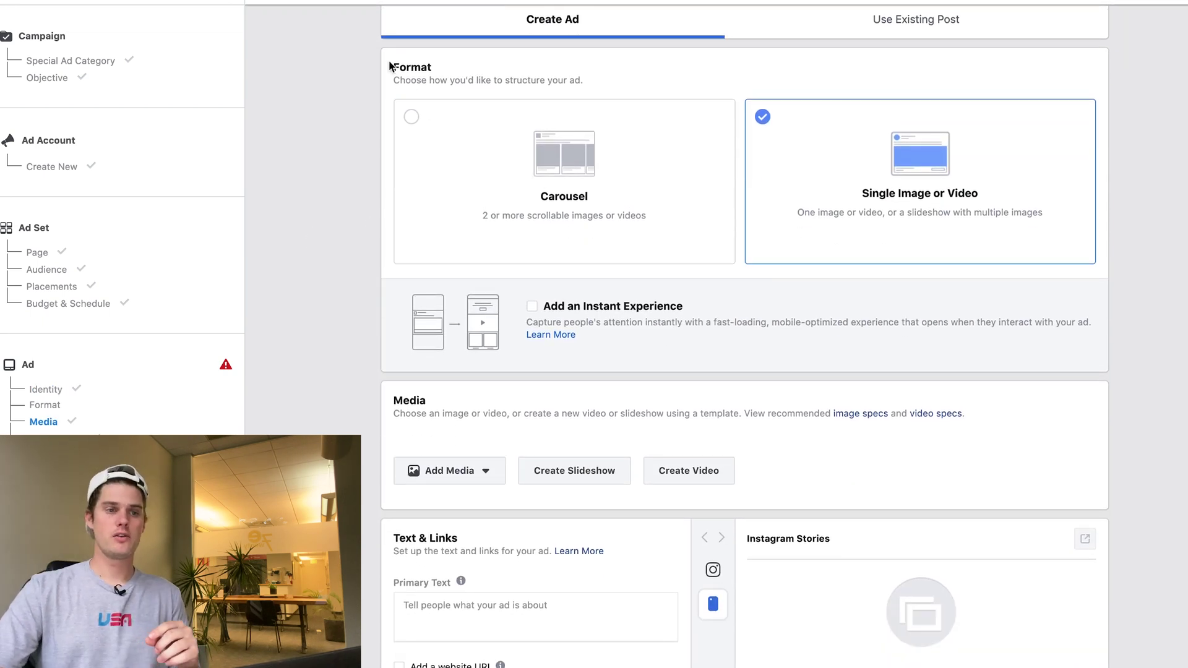
pyautogui.moveTo(392, 64); pyautogui.dragTo(440, 83)
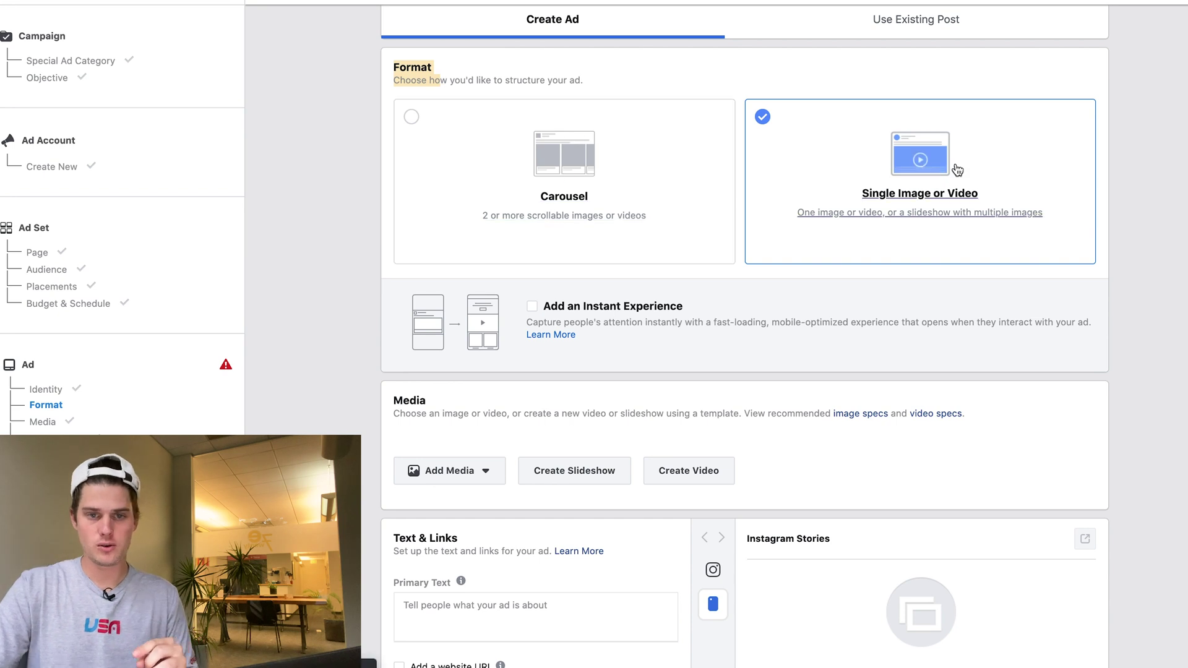
# Try the Carousel format, look through its cards 2 and 3, and return to the Single Image or Video format.
pyautogui.click(578, 151)
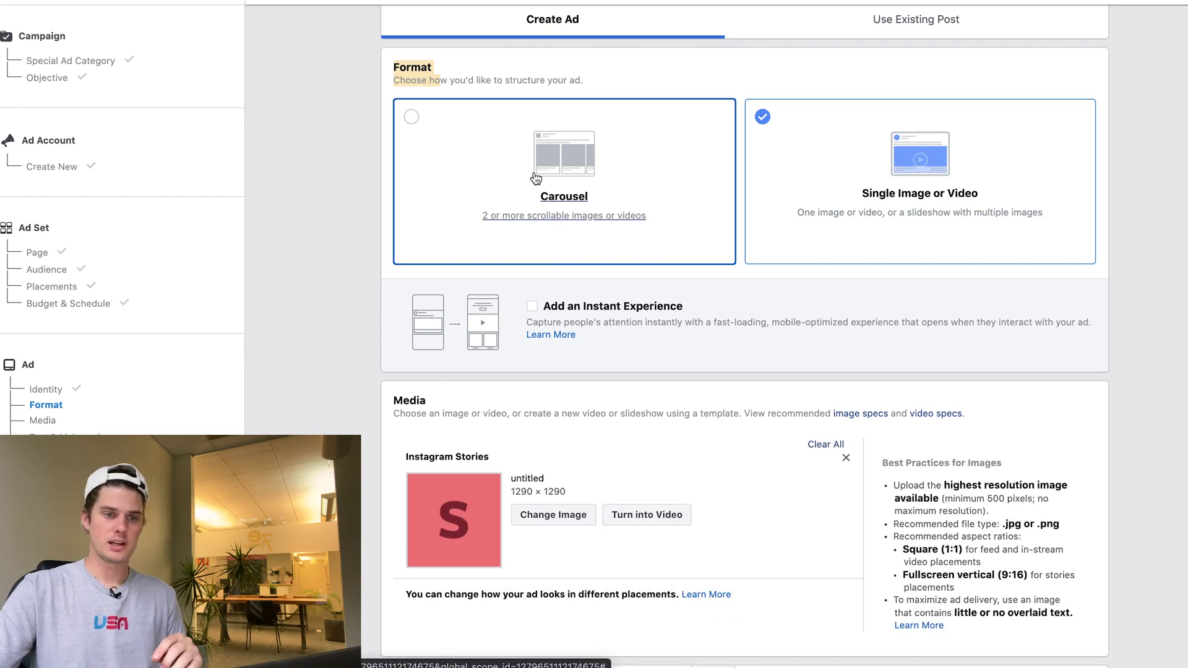
pyautogui.scroll(-3, 391, 366)
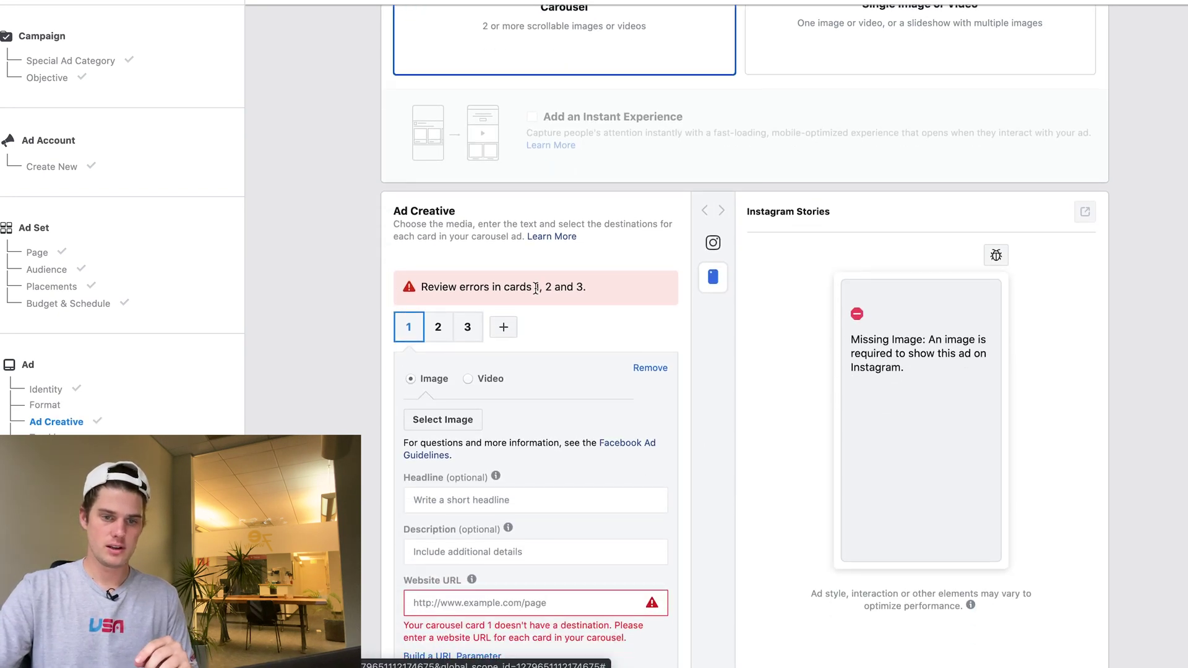
pyautogui.scroll(1, 504, 284)
pyautogui.scroll(-3, 462, 251)
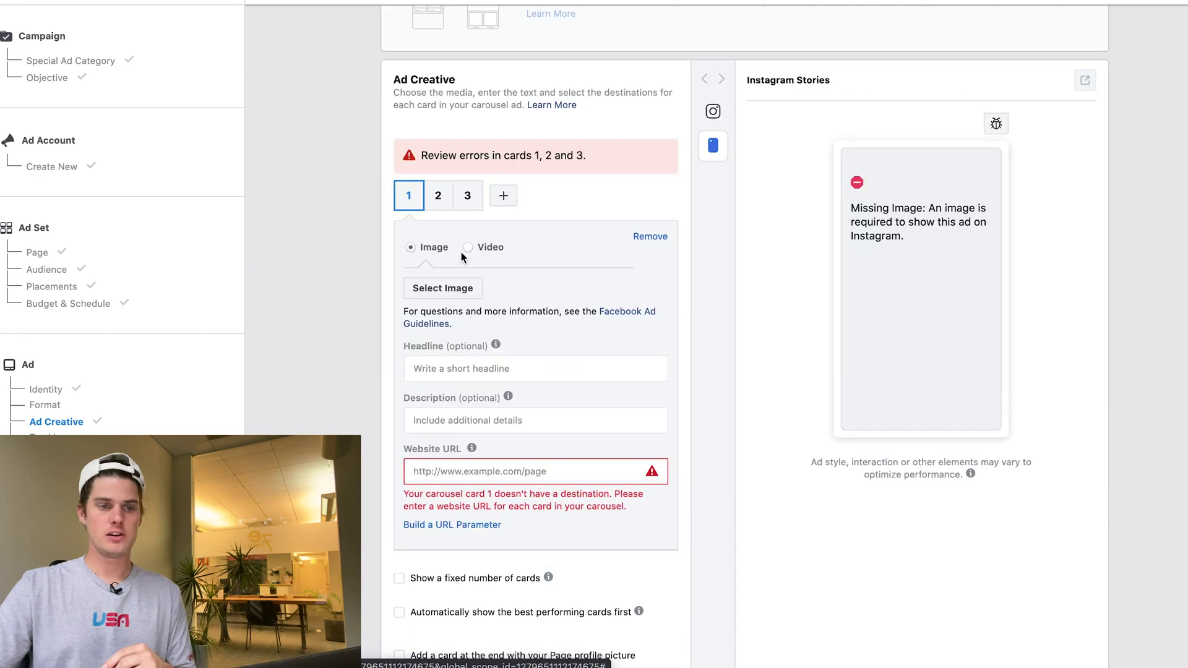
pyautogui.click(439, 198)
pyautogui.click(477, 199)
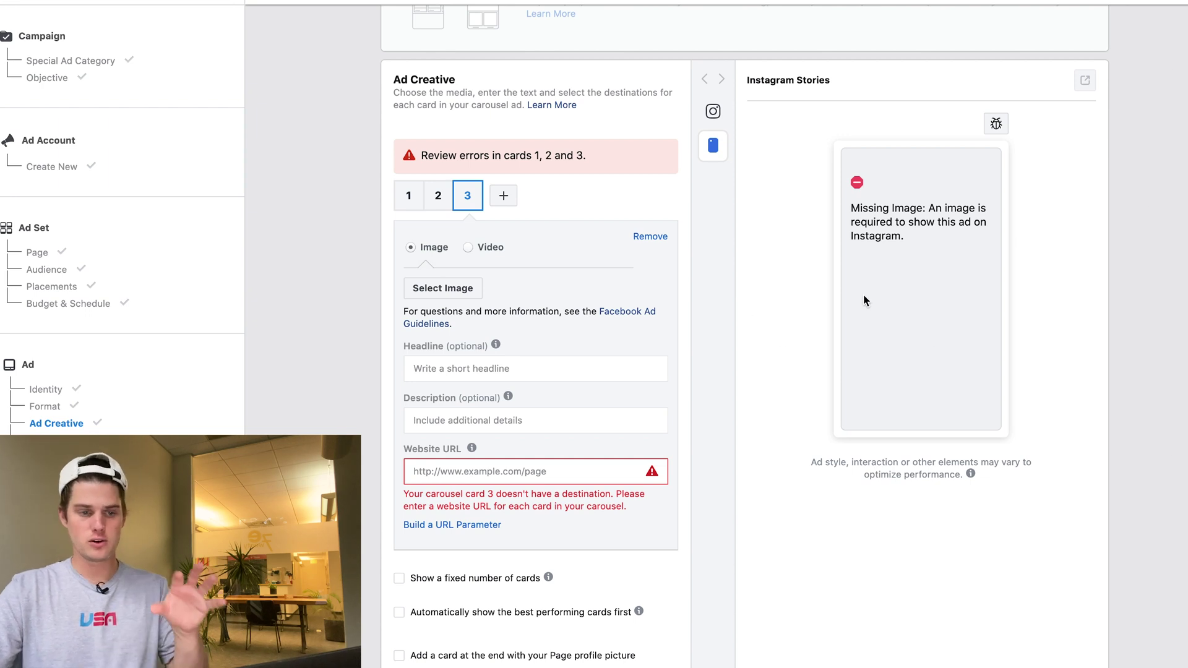
pyautogui.scroll(9, 1053, 345)
pyautogui.scroll(-2, 1074, 350)
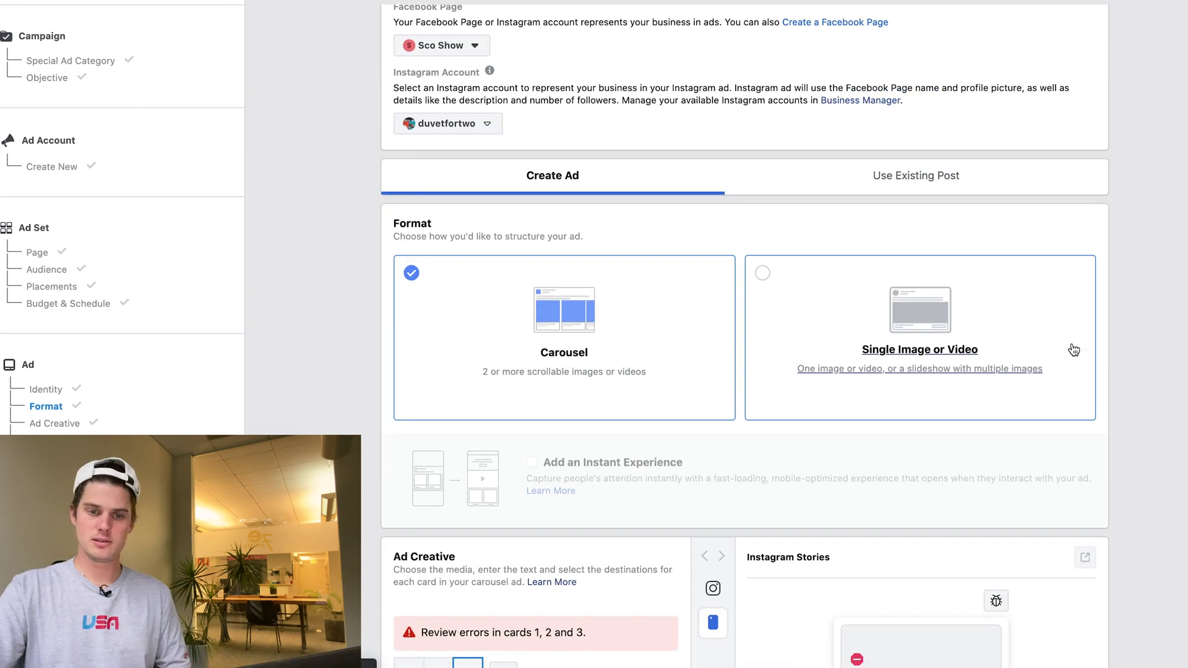
pyautogui.click(935, 303)
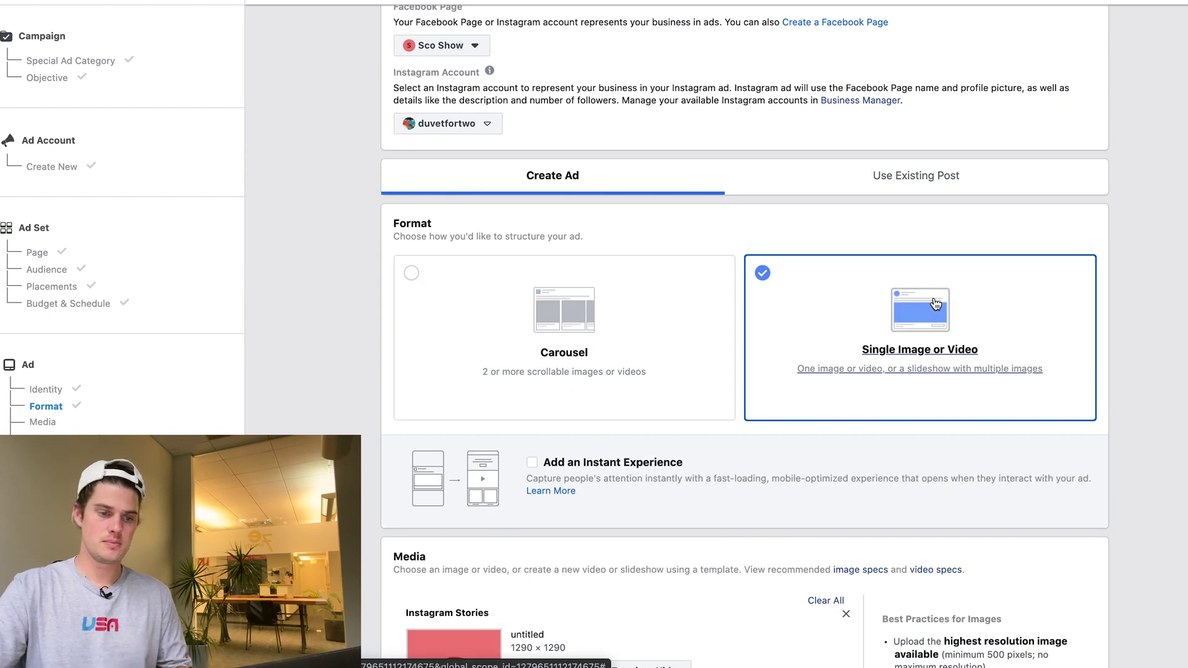
# Review the ad's Media section, including the Instagram Stories image and the best practices for images.
pyautogui.scroll(-9, 560, 325)
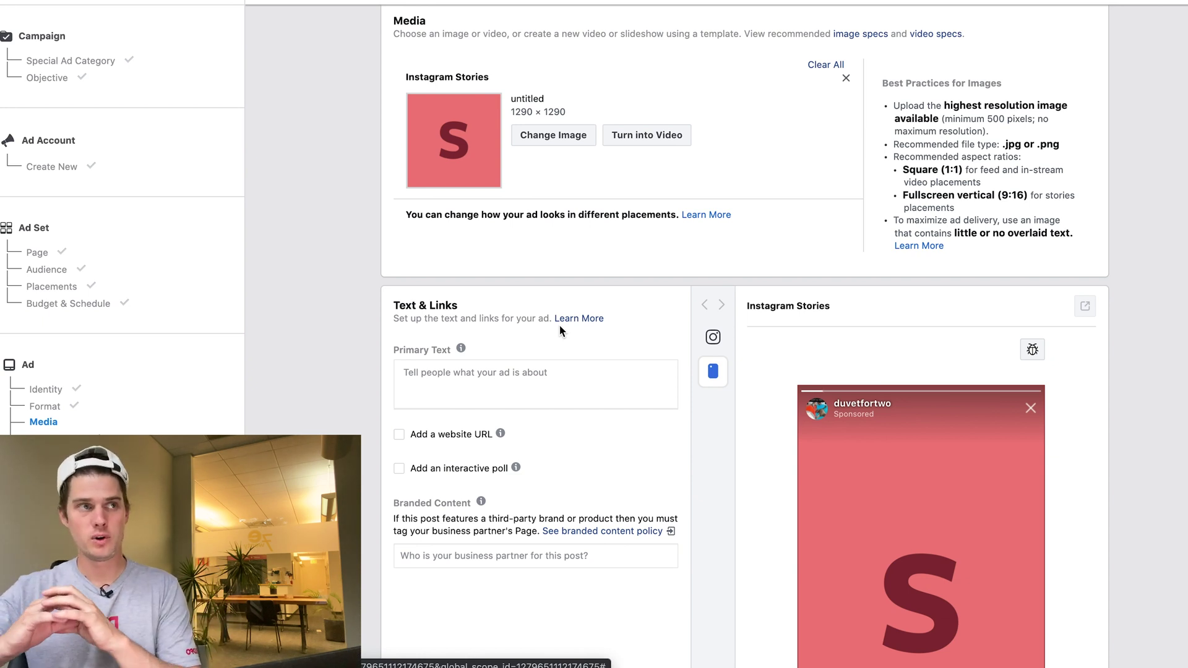
pyautogui.scroll(10, 560, 325)
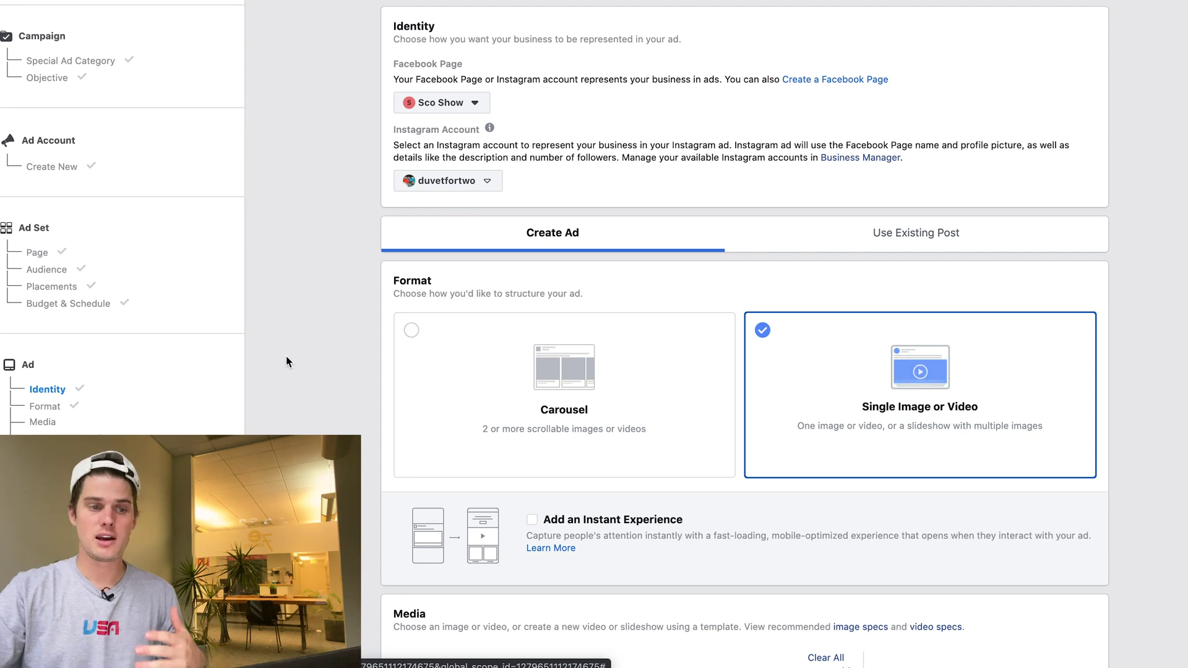
pyautogui.scroll(-2, 329, 387)
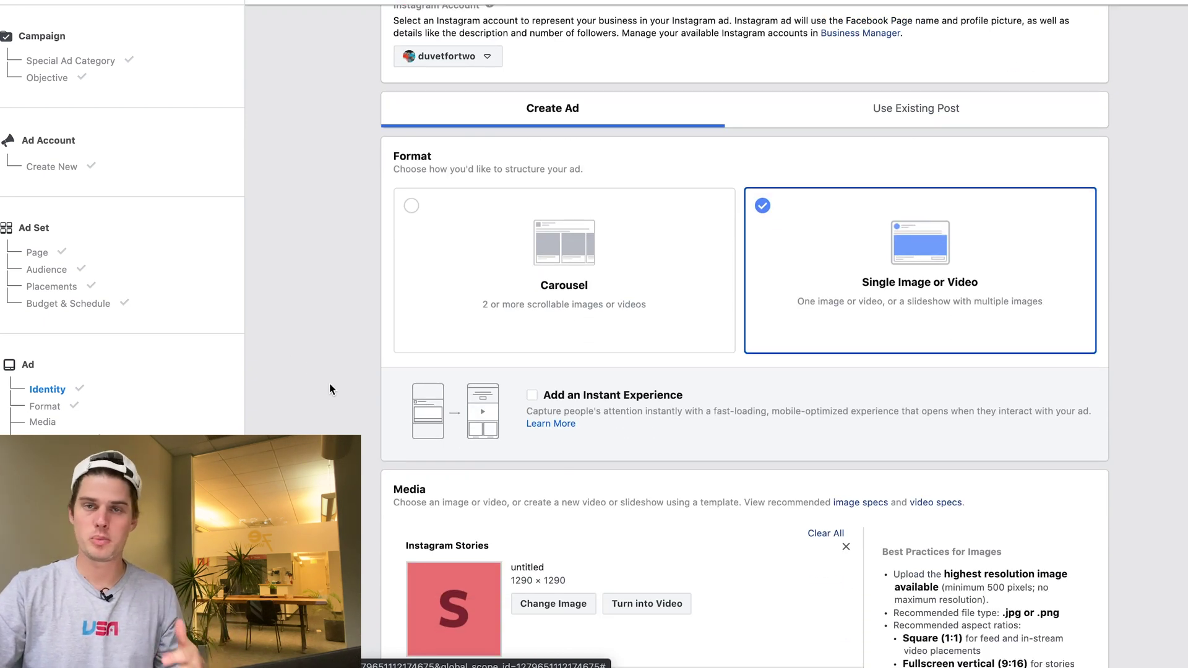
pyautogui.click(328, 282)
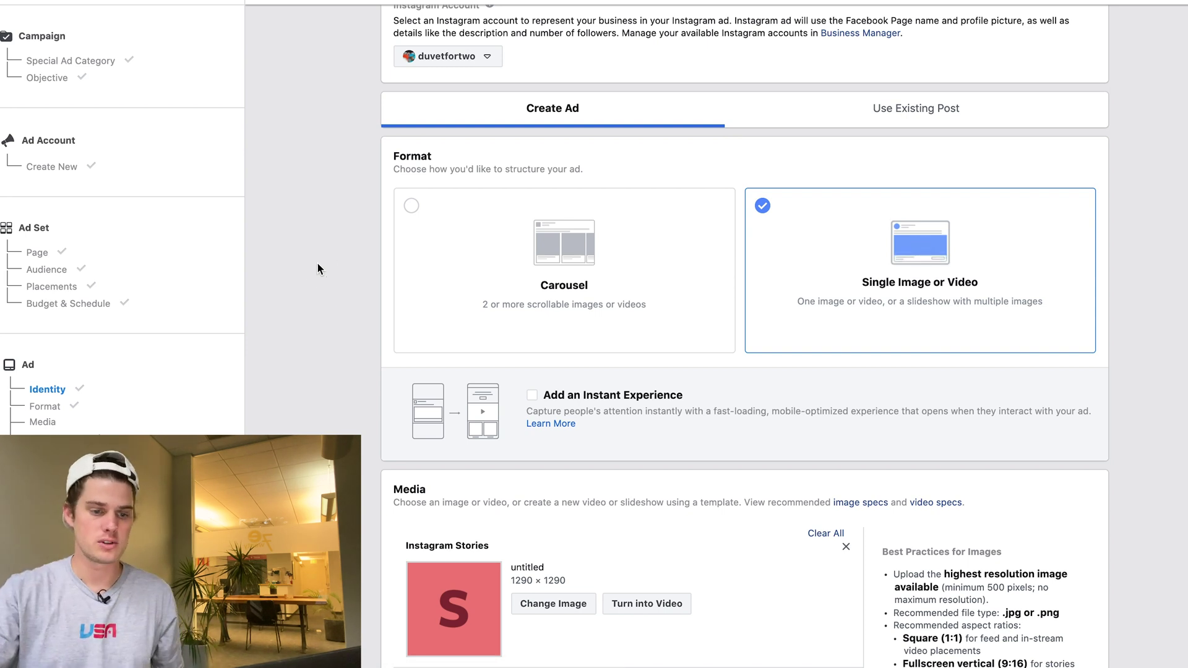
pyautogui.scroll(-7, 318, 268)
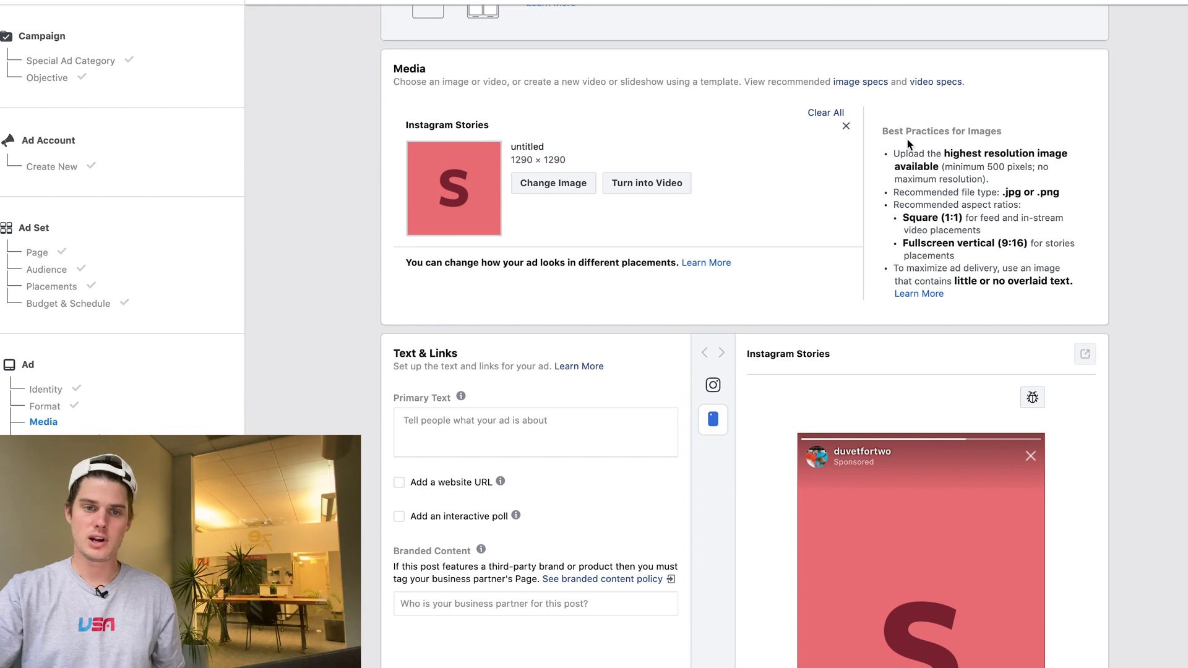
pyautogui.moveTo(887, 130); pyautogui.dragTo(1042, 276)
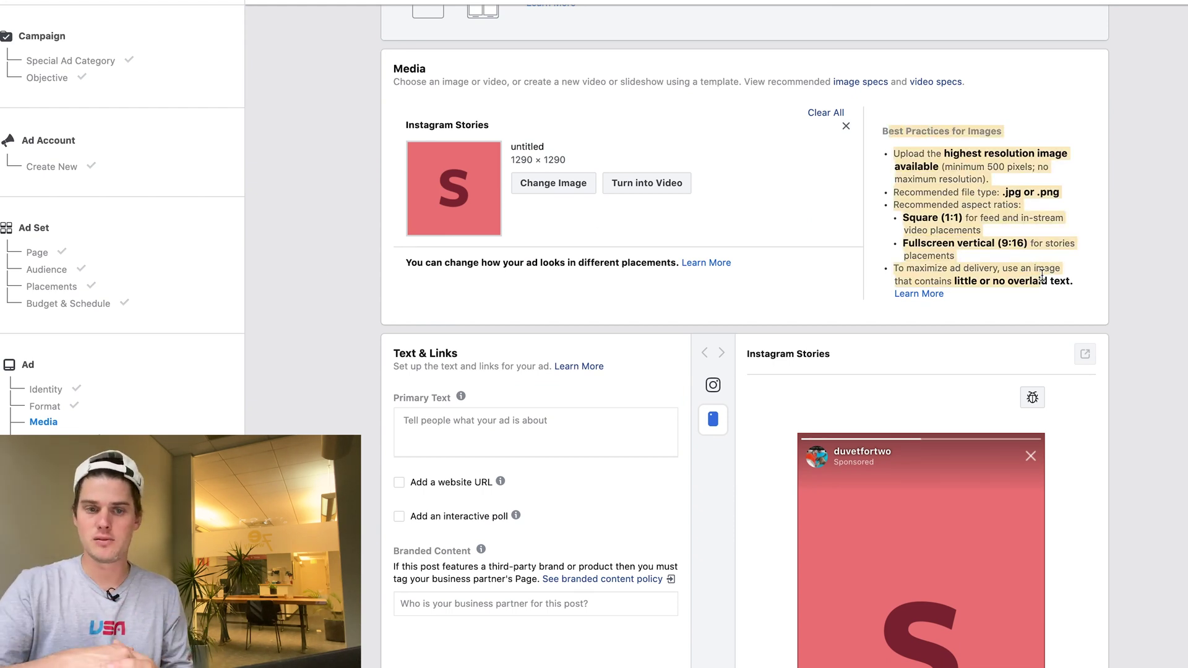
pyautogui.click(1133, 200)
# Enter "type some text" as the ad's primary text.
pyautogui.scroll(-4, 1134, 200)
pyautogui.moveTo(394, 126); pyautogui.dragTo(482, 139)
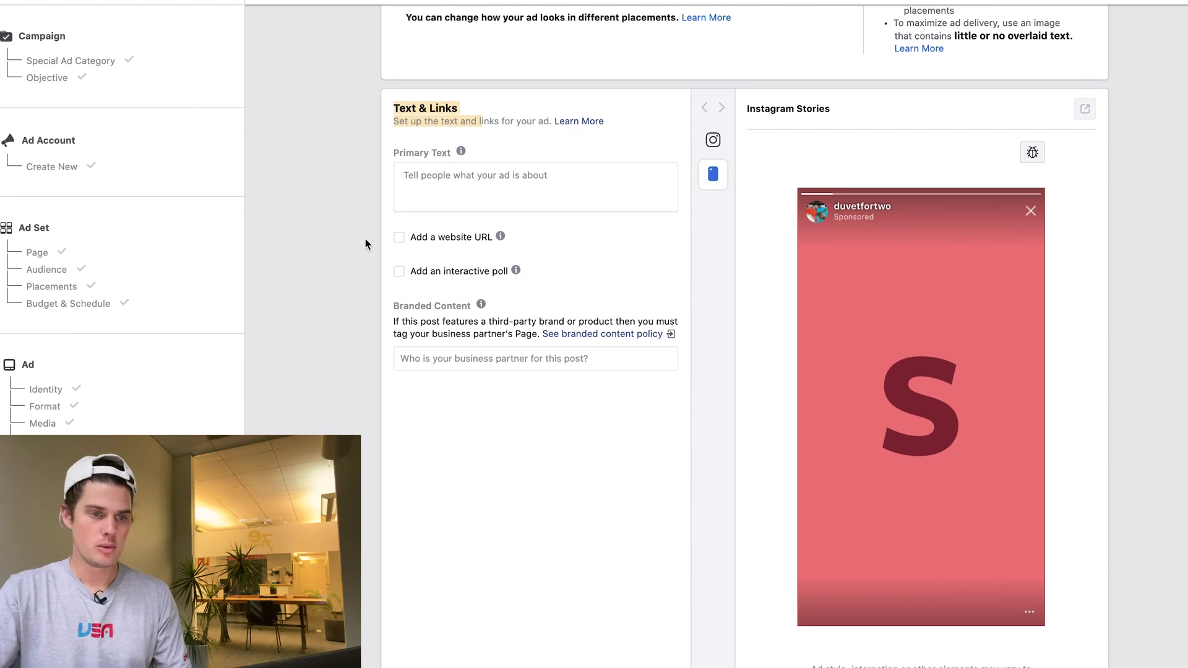
pyautogui.scroll(-1, 365, 240)
pyautogui.click(470, 179)
pyautogui.write('type some text')
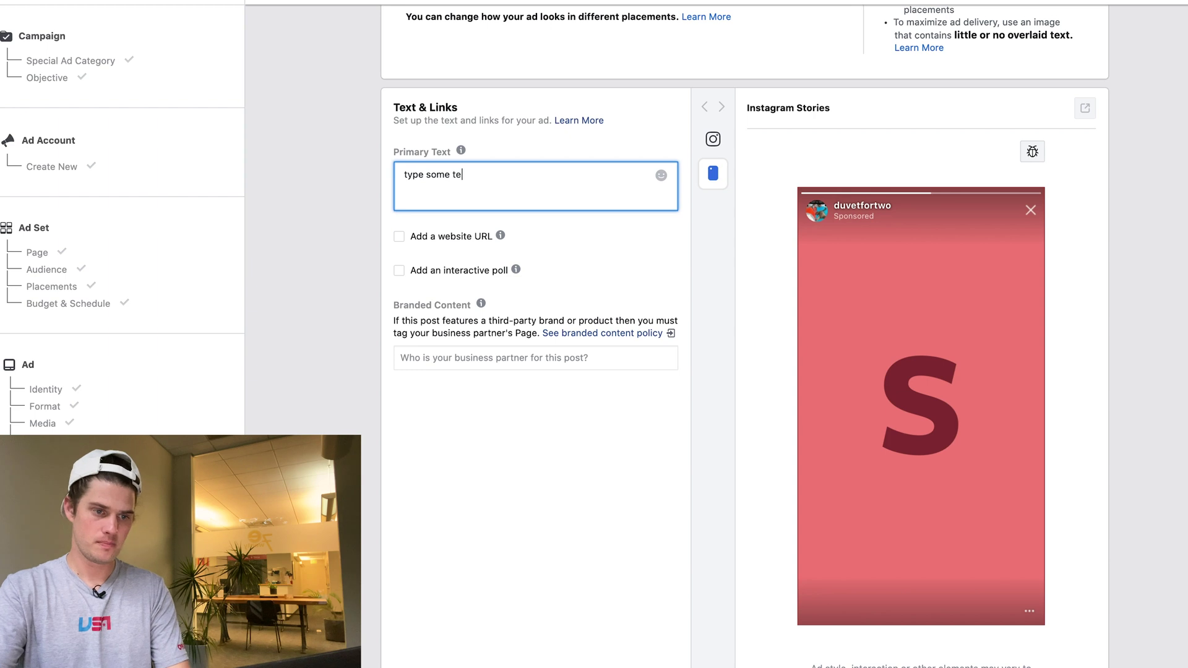
pyautogui.click(881, 257)
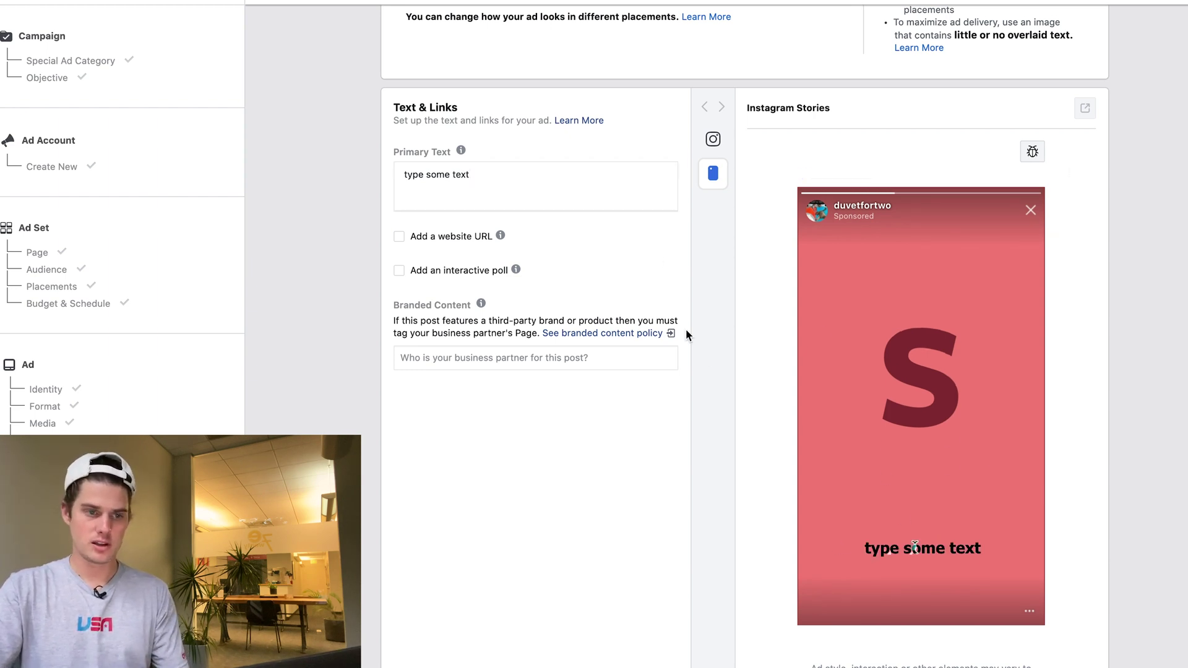
# Extend the primary text with the filler string "a;lksjdf;ahjls;lkdmfn;kahsd;lckmal;khs;ldkjfalskndvh;lijalksdnc;jalskndvaew".
pyautogui.click(532, 181)
pyautogui.write('a;lksjdf;ahjls;lkdmf')
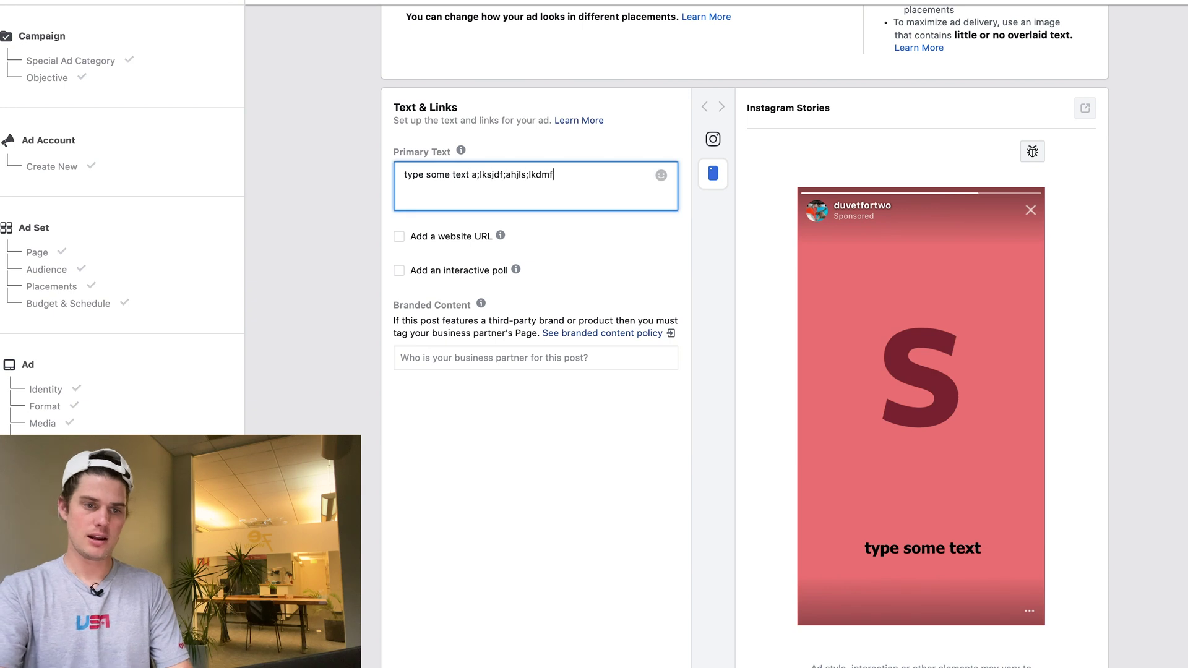
pyautogui.write('n;kahsd;lckmal;khs;ldkjfalskndvh;lijalksdnc;jalskndvaew')
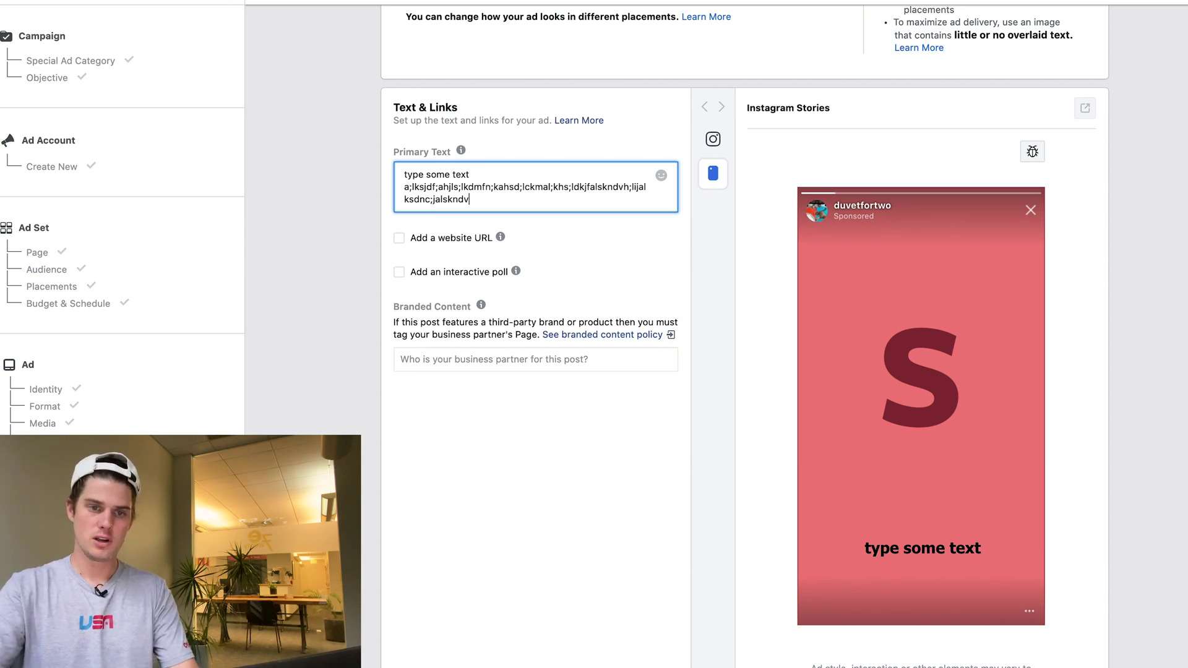
pyautogui.click(321, 372)
# Examine the Instagram Stories preview, the interactive poll option, and the ad's Languages and Tracking settings.
pyautogui.scroll(-1, 321, 373)
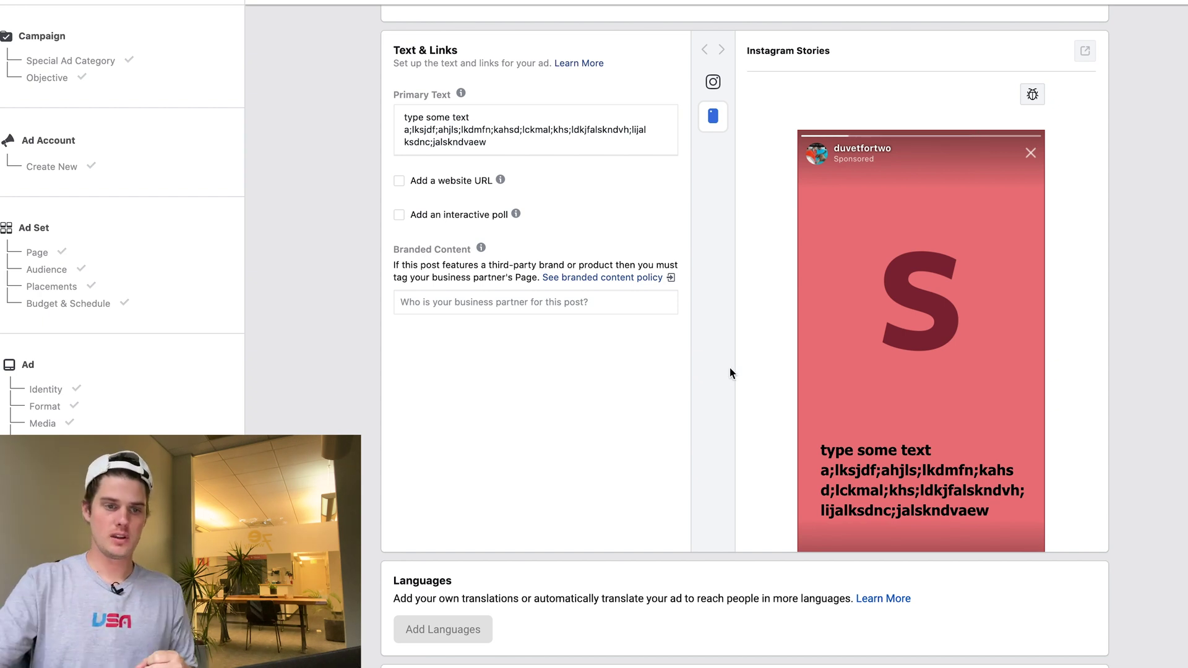
pyautogui.moveTo(516, 214)
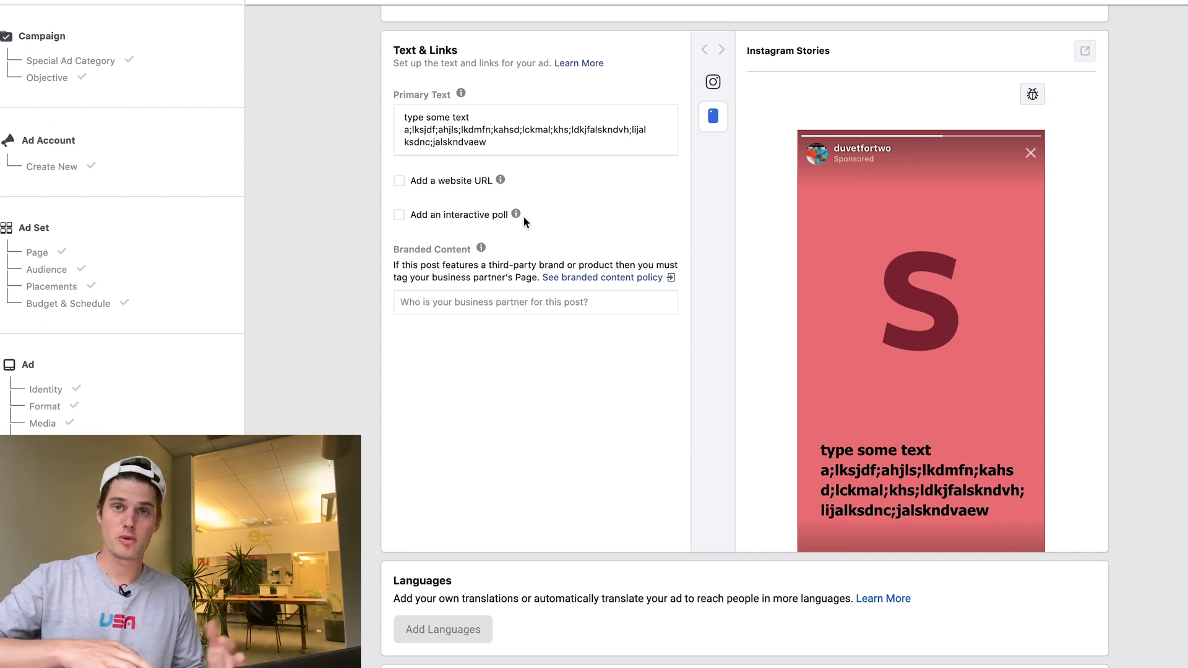
pyautogui.scroll(5, 375, 370)
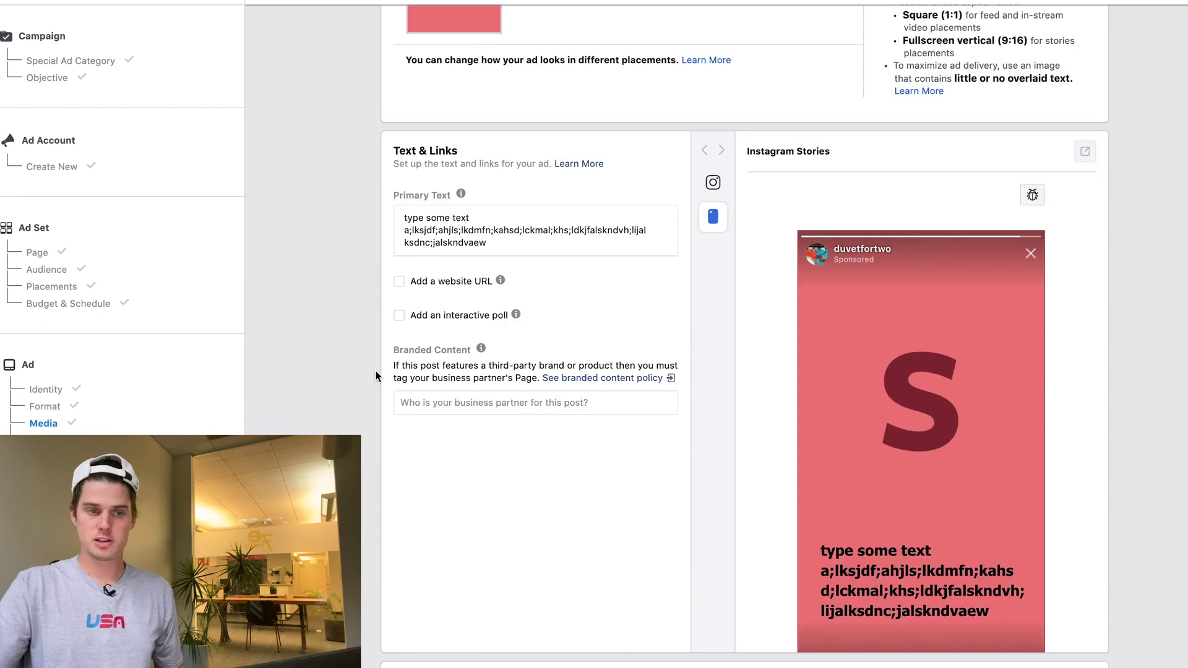
pyautogui.scroll(-8, 375, 370)
pyautogui.scroll(-4, 375, 370)
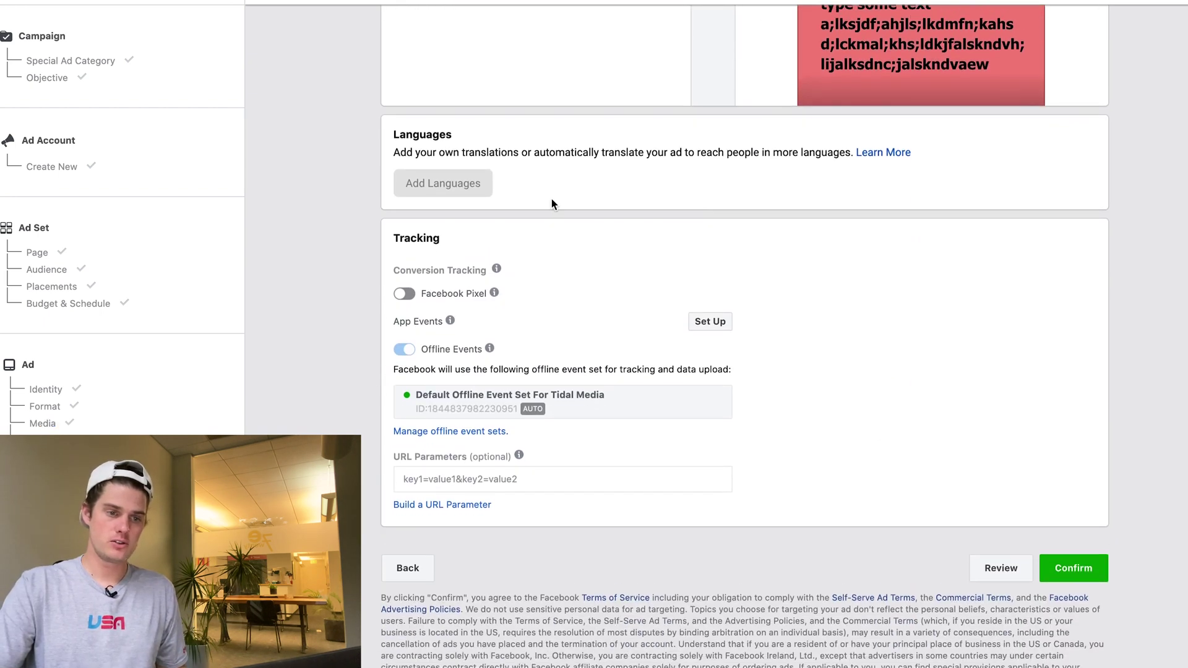